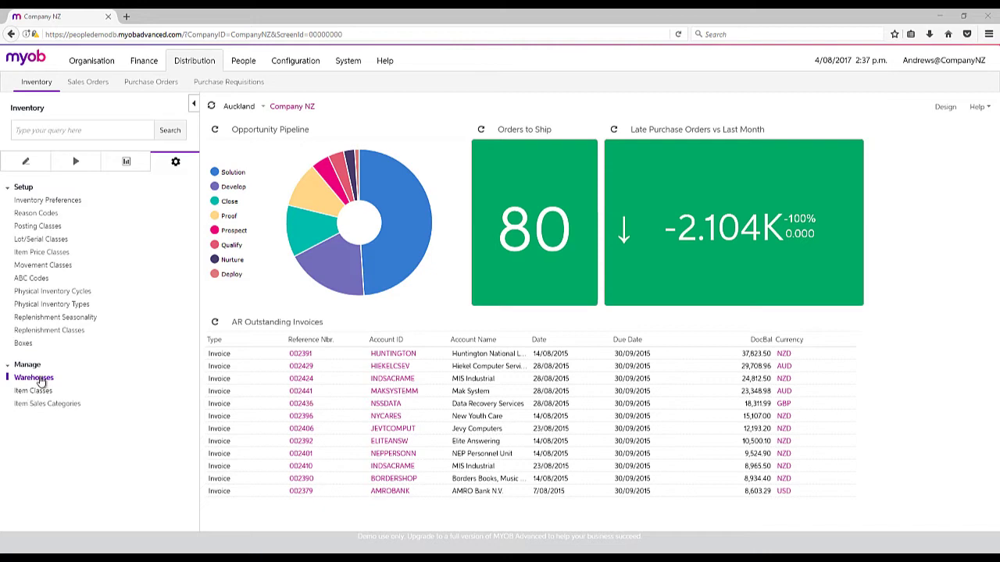
# Step: Open the Warehouses screen, view the list of available warehouse IDs, and review the GL accounts of warehouse AKL
pyautogui.click(41, 378)
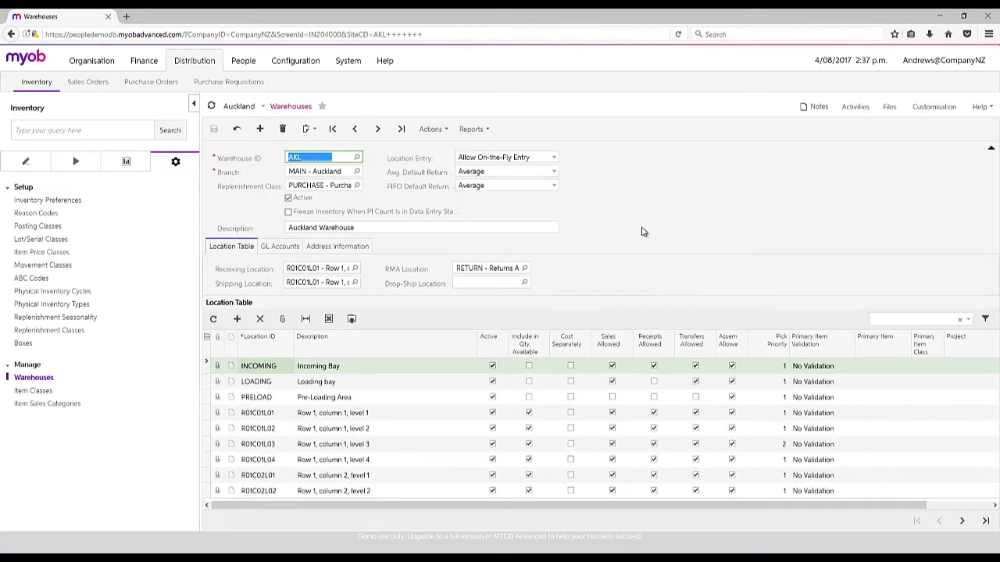
pyautogui.click(357, 158)
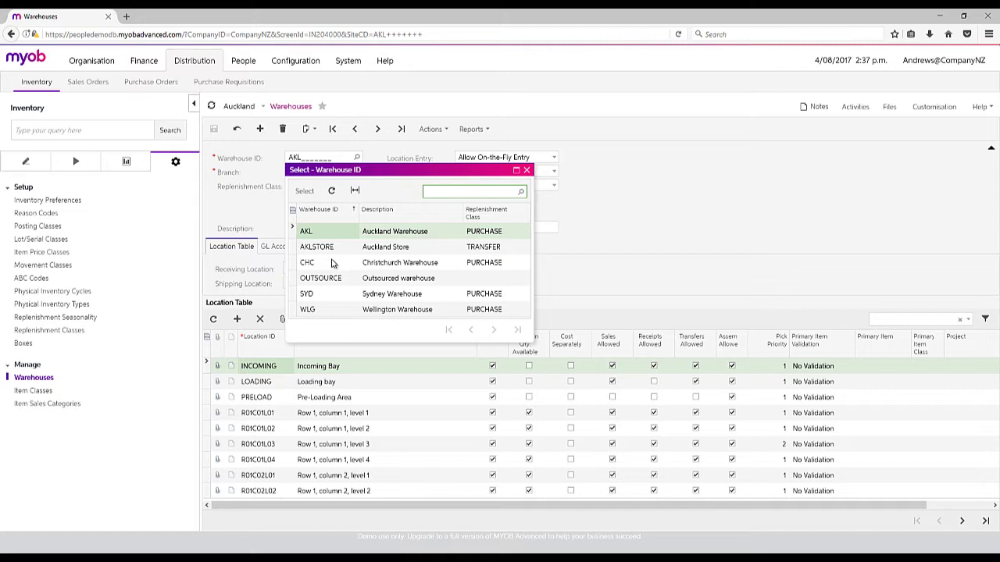
pyautogui.click(741, 185)
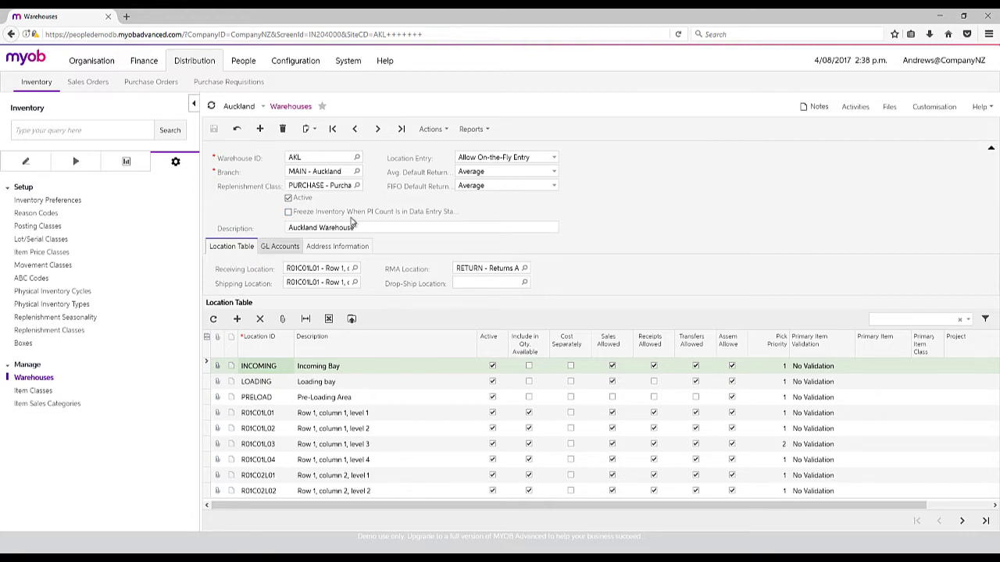
pyautogui.click(277, 250)
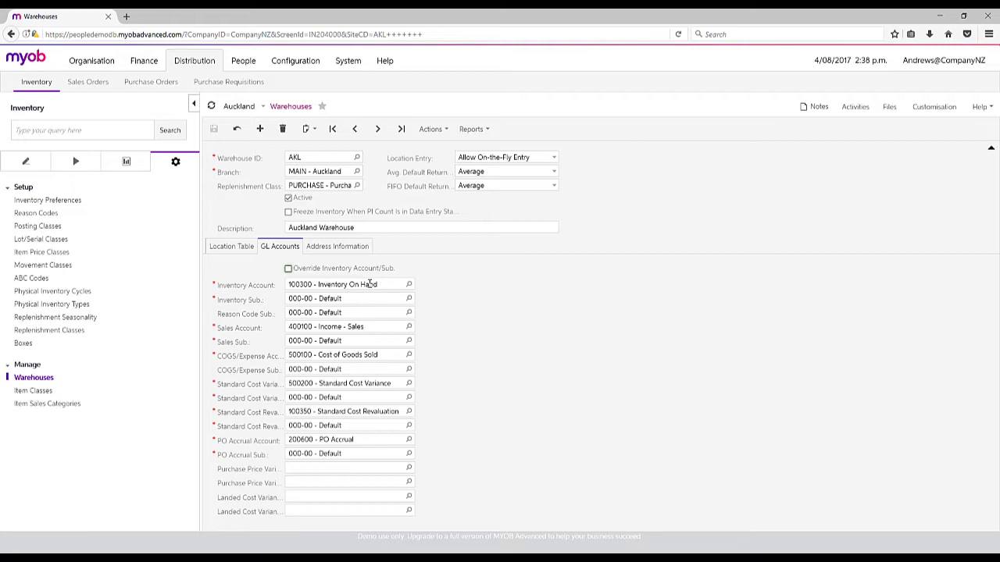
# Step: Examine warehouse AKL's location table, including the LOADING row and the pick priority of location R01C01L03
pyautogui.click(232, 246)
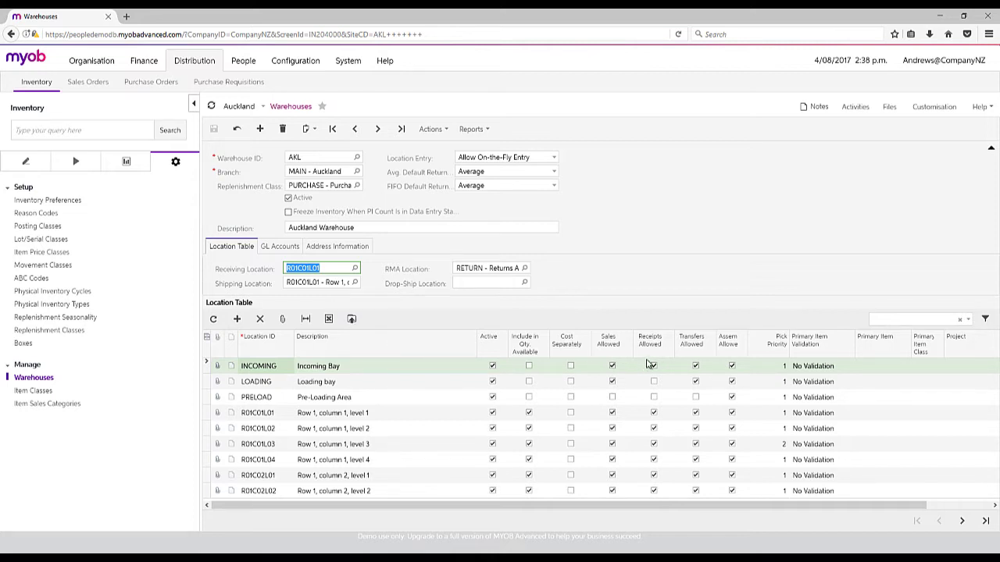
pyautogui.click(397, 383)
pyautogui.click(397, 382)
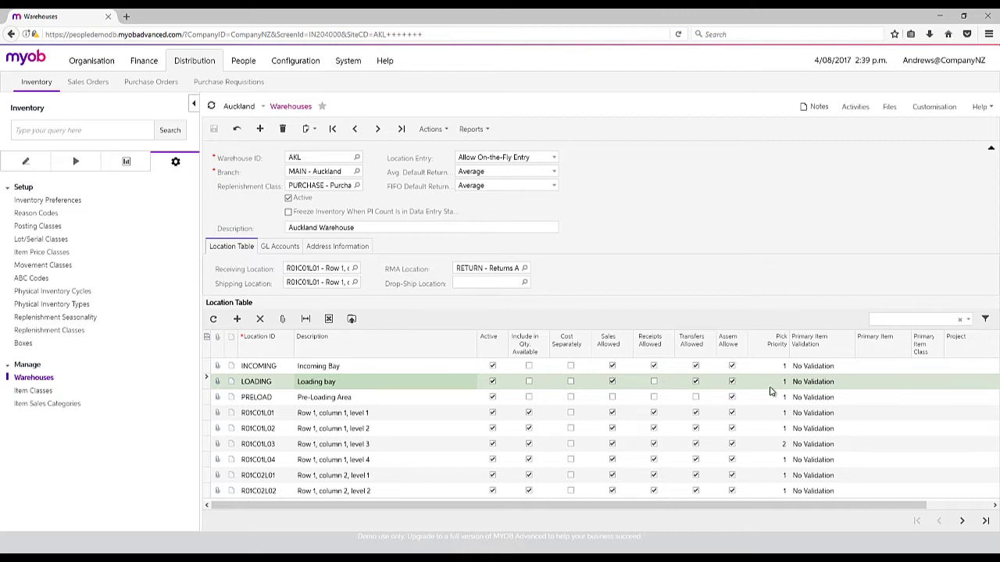
pyautogui.click(777, 448)
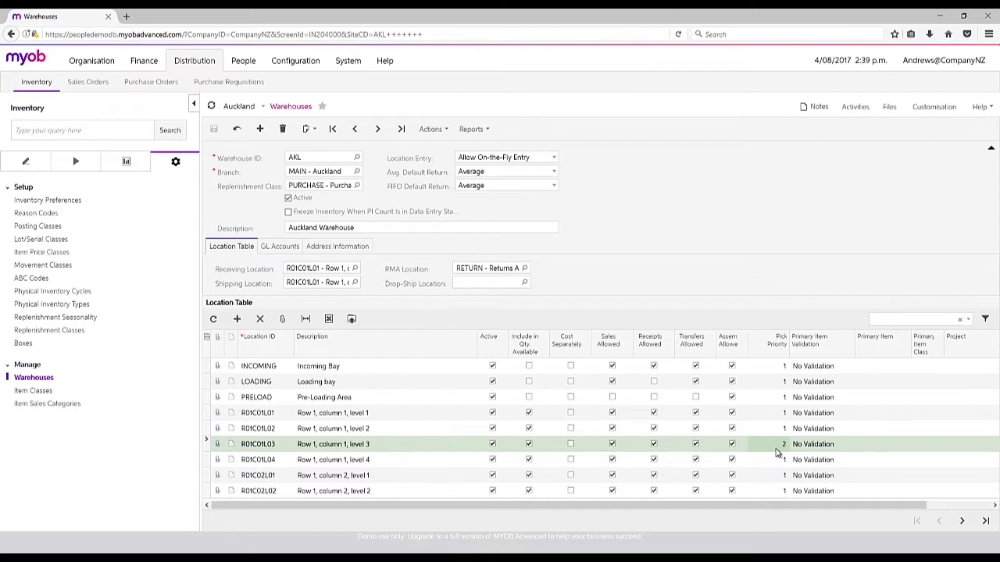
# Step: Open the Non-Stock Items screen and display the first item record, 301CMPNS01
pyautogui.click(35, 164)
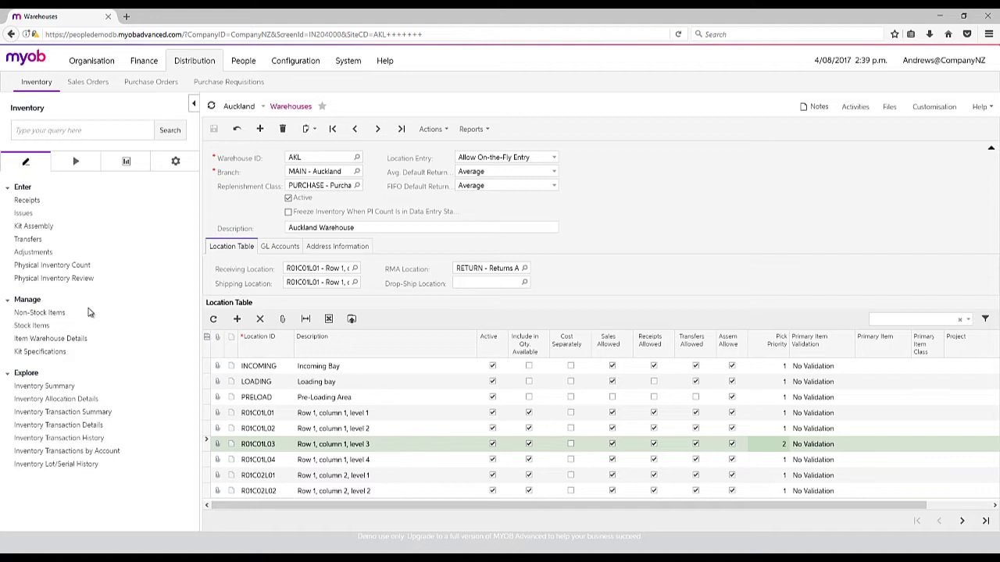
pyautogui.click(35, 313)
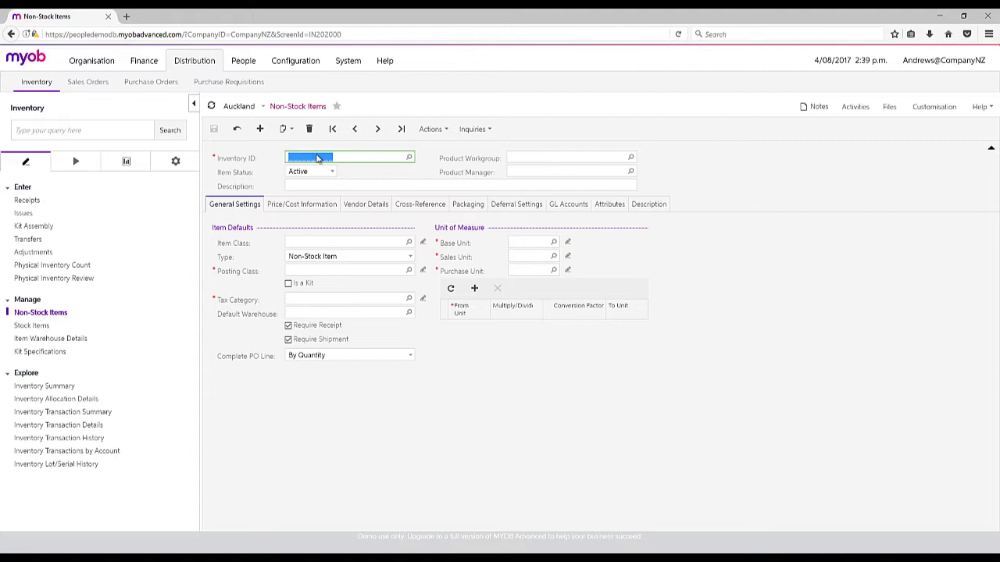
pyautogui.click(378, 131)
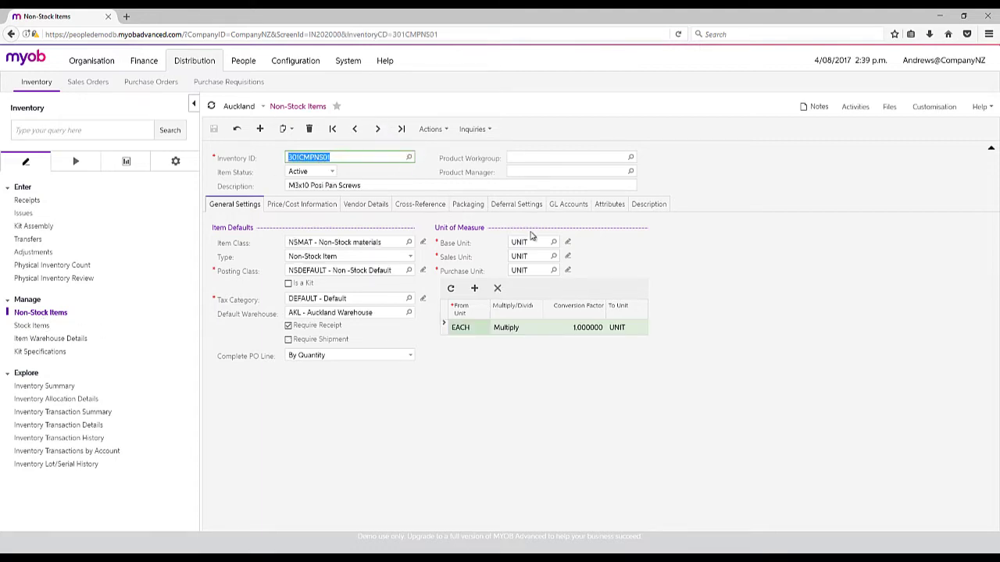
# Step: View the non-stock item records JRCONSULT (Junior Consultation) and SO000NS6D3 (Telecom Expense)
pyautogui.click(409, 157)
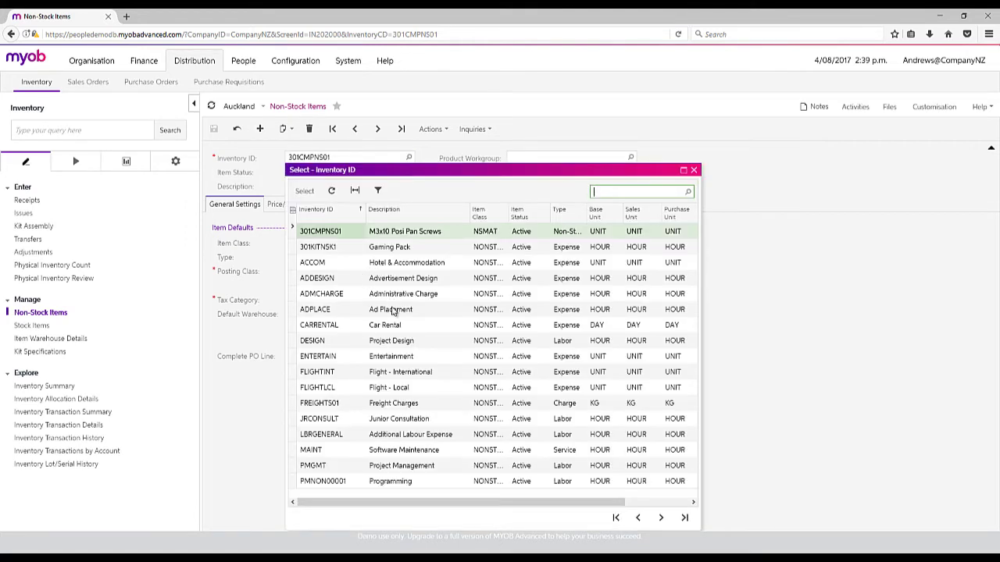
pyautogui.click(396, 420)
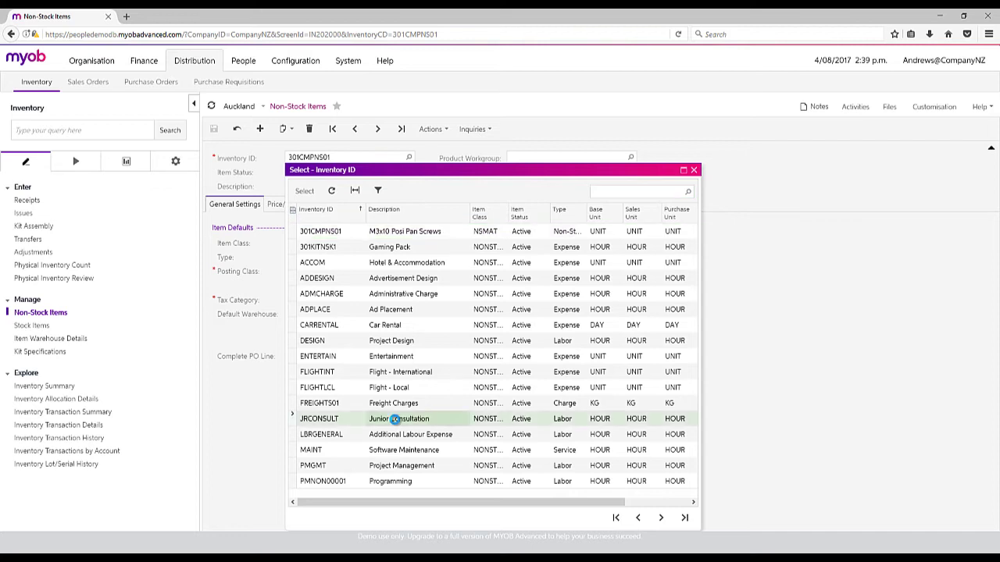
pyautogui.click(396, 419)
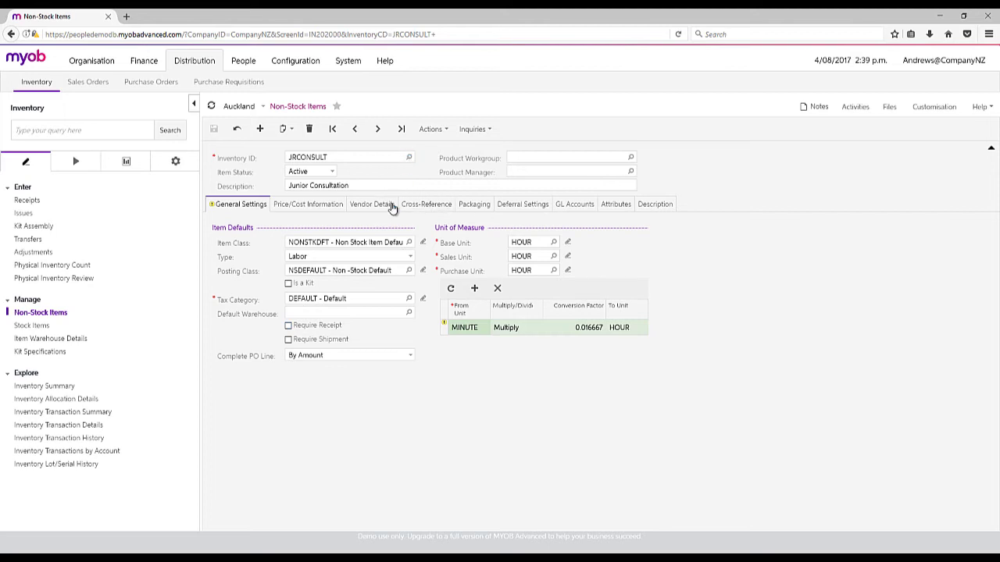
pyautogui.press('F3')
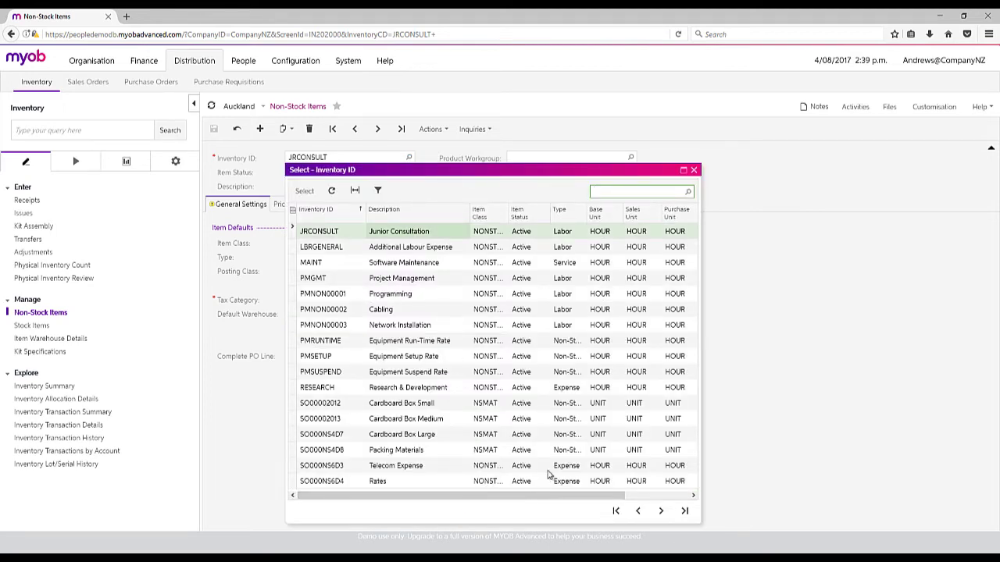
pyautogui.doubleClick(406, 465)
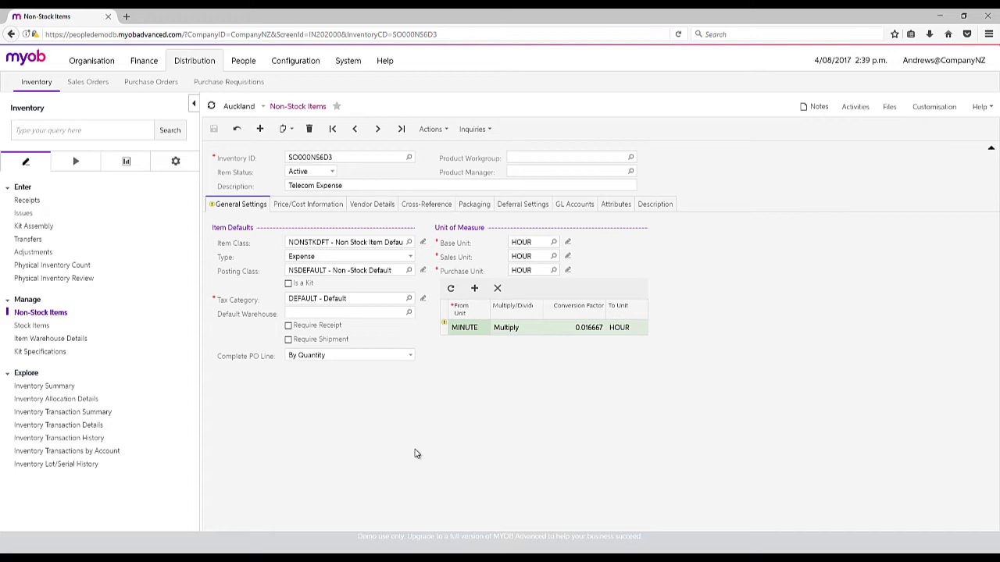
# Step: Open the Stock Items screen and view the item classes available for item D000000000
pyautogui.click(33, 325)
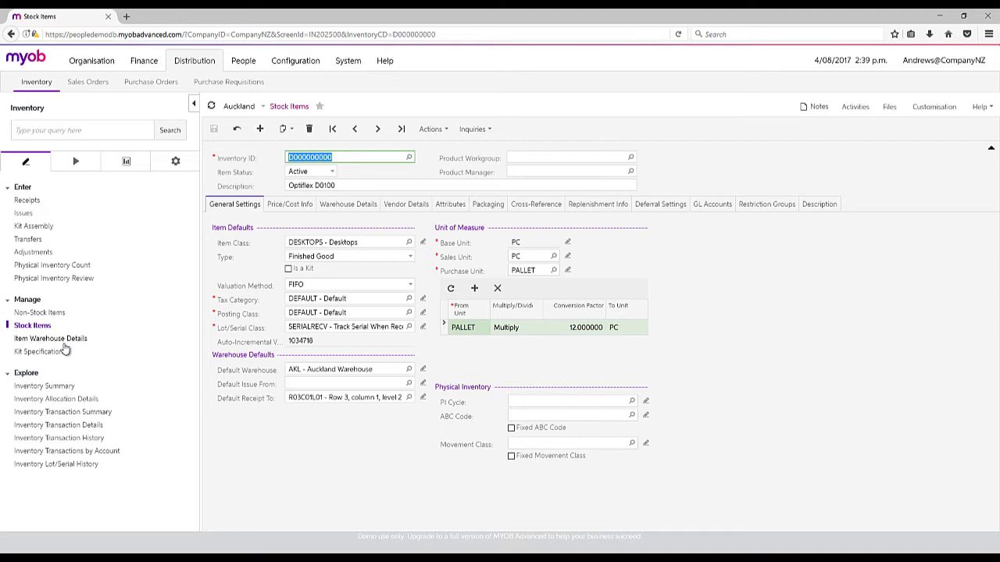
pyautogui.click(408, 242)
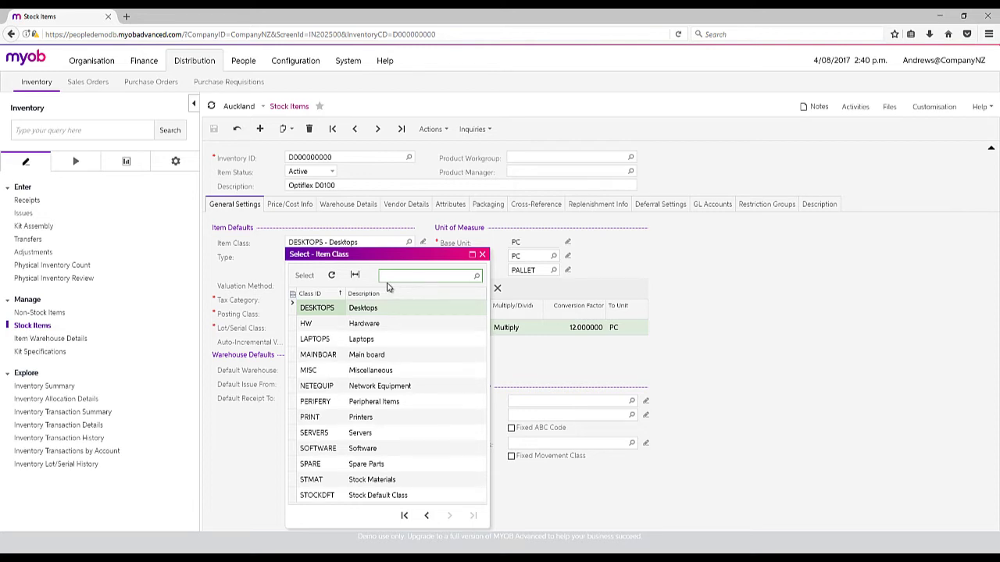
pyautogui.click(742, 295)
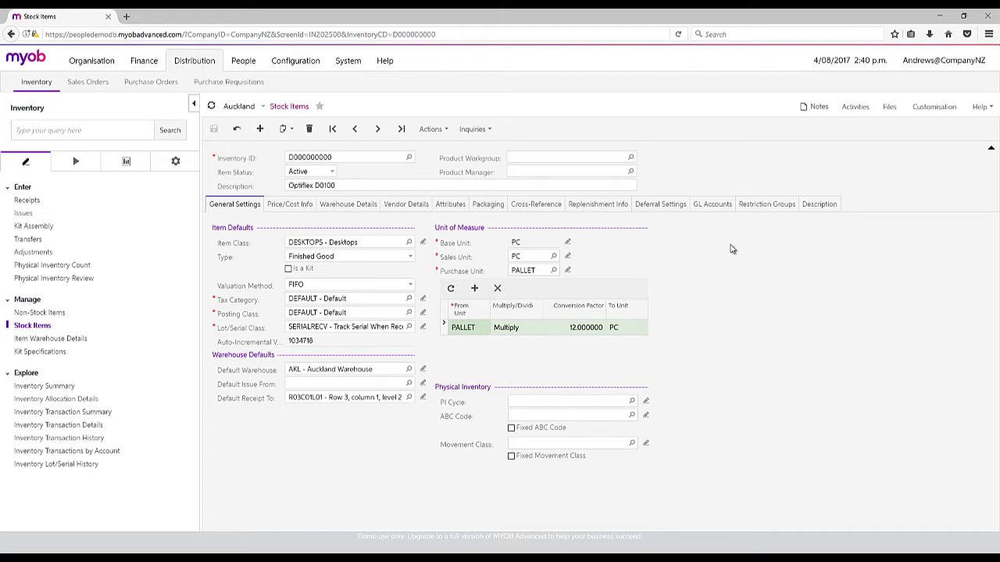
# Step: Review the GL accounts of stock item D000000000 and the valuation method options in its general settings
pyautogui.click(711, 205)
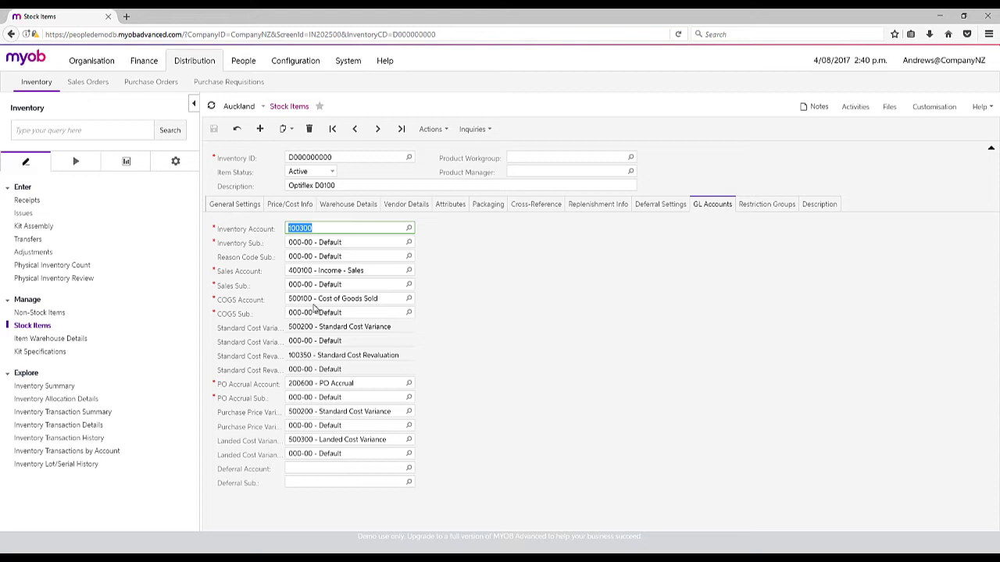
pyautogui.click(231, 207)
pyautogui.click(335, 286)
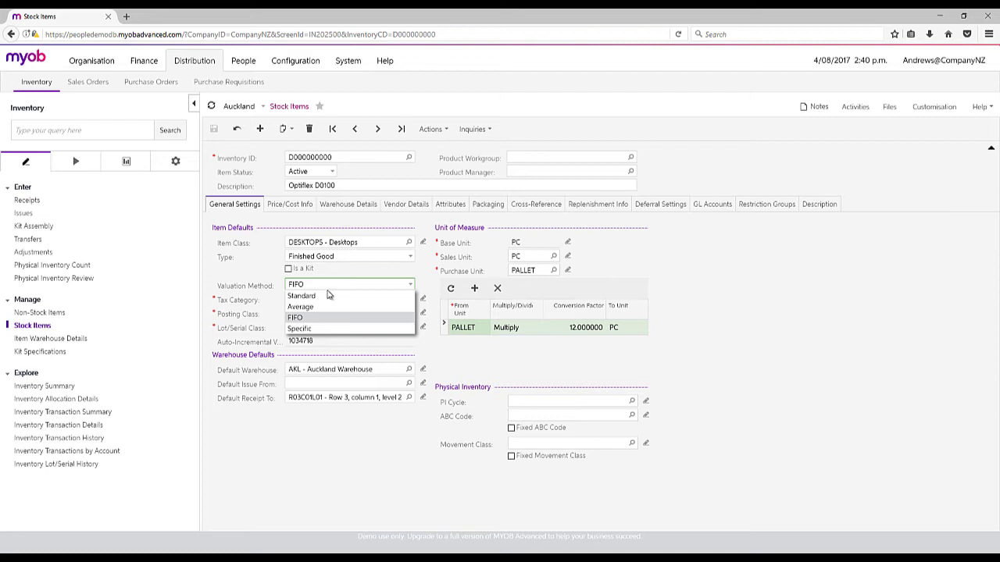
pyautogui.click(321, 285)
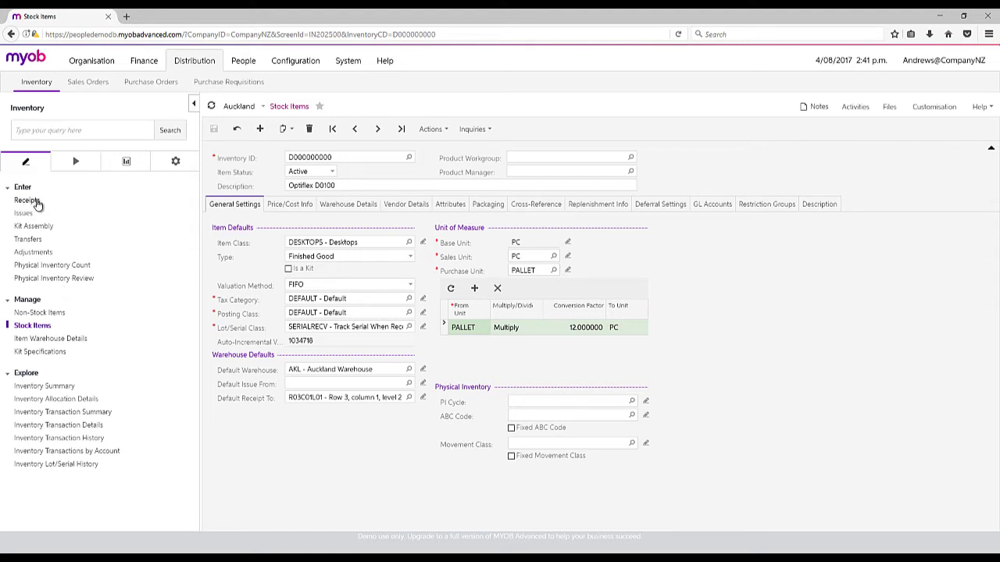
# Step: Open the Create Purchase Orders process from the Purchase Orders module
pyautogui.click(139, 89)
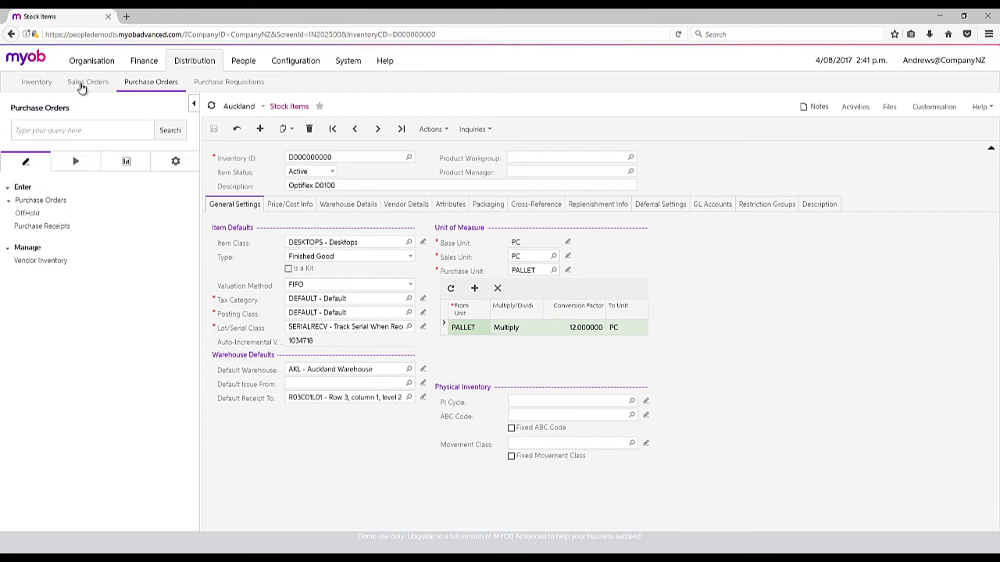
pyautogui.click(74, 163)
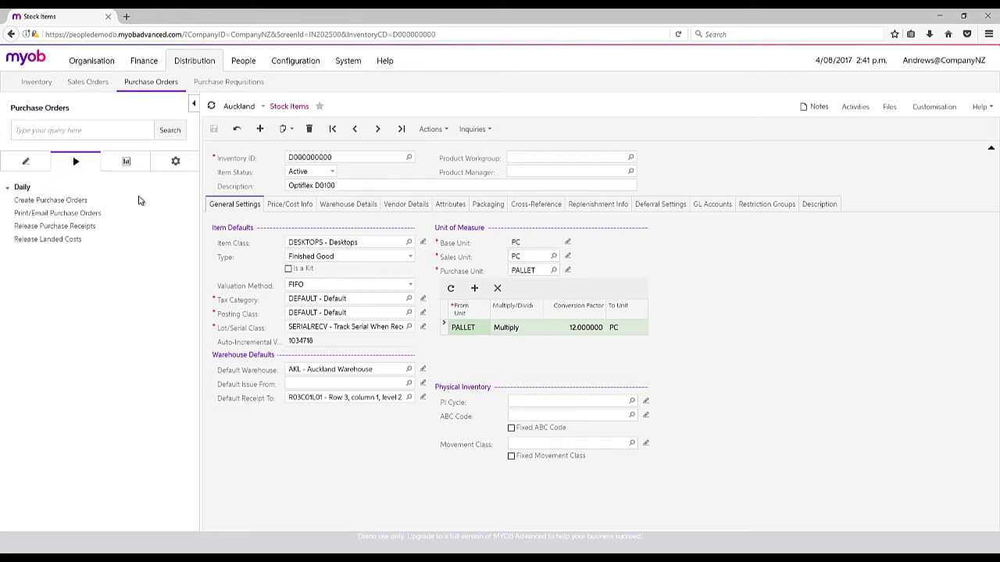
pyautogui.click(50, 200)
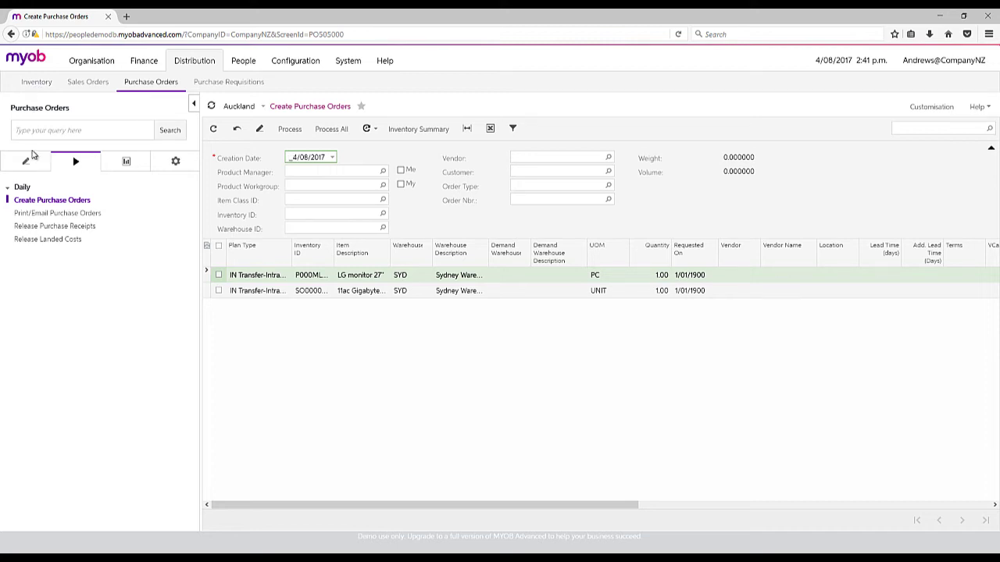
# Step: Look over the Inventory module's processes, including the replenishment ones, and return to its data entry screens
pyautogui.click(36, 82)
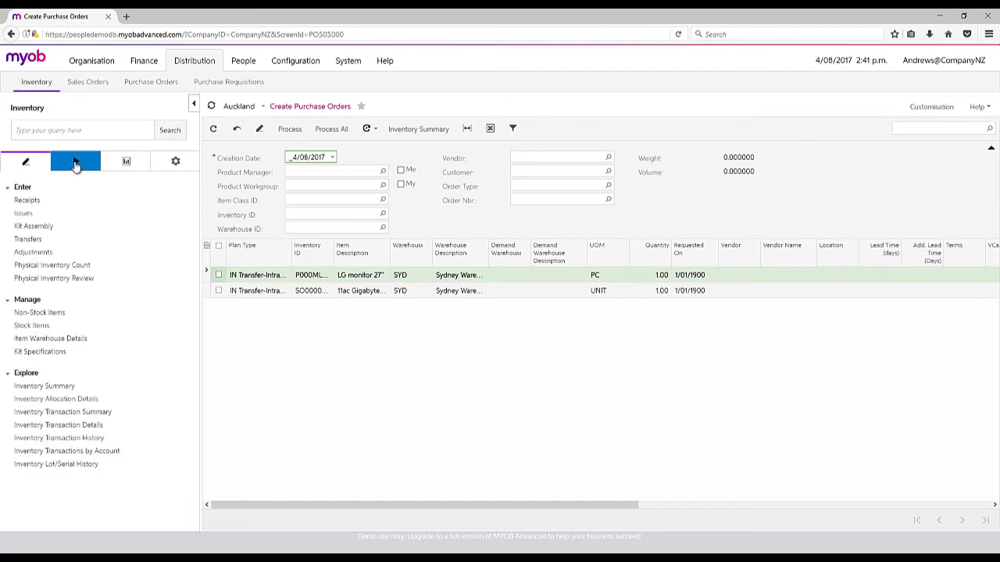
pyautogui.click(75, 161)
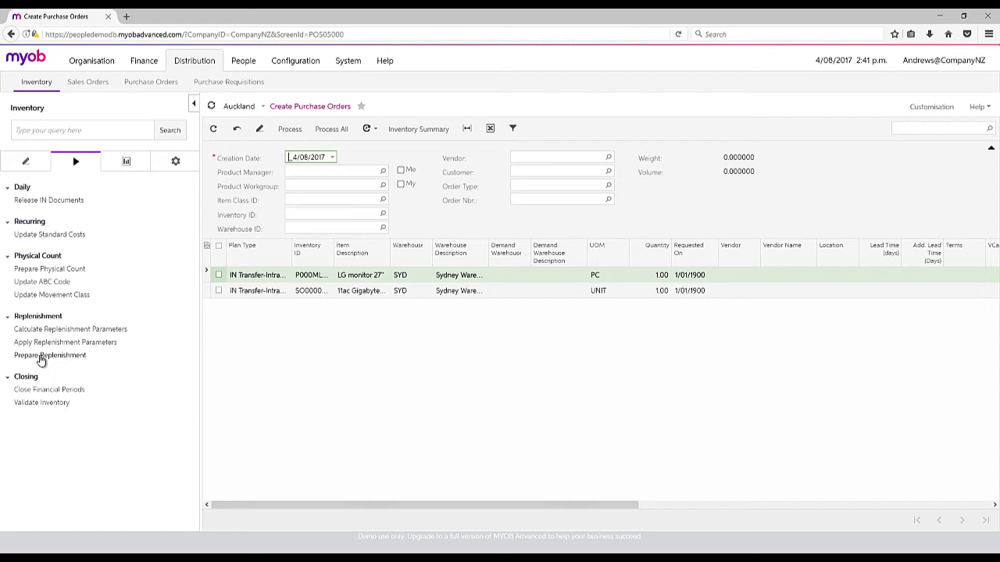
pyautogui.click(26, 162)
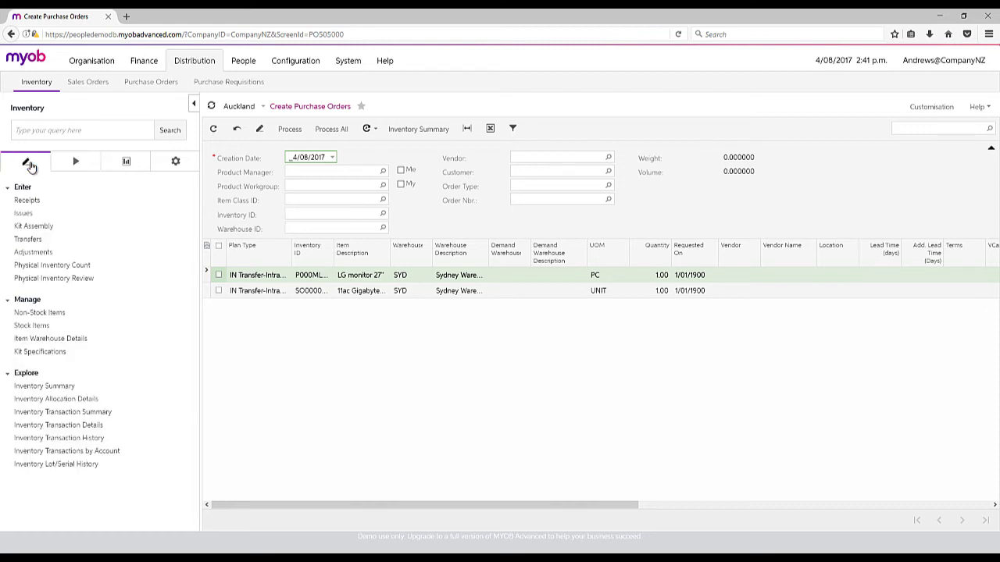
# Step: Reopen stock item D000000000 and review its replenishment parameters and vendor details
pyautogui.click(32, 325)
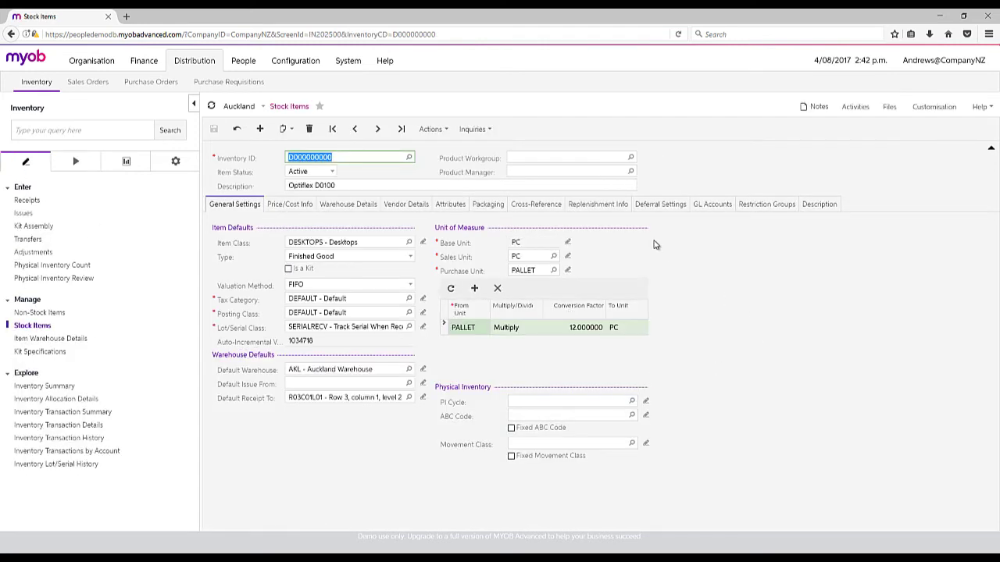
pyautogui.click(621, 210)
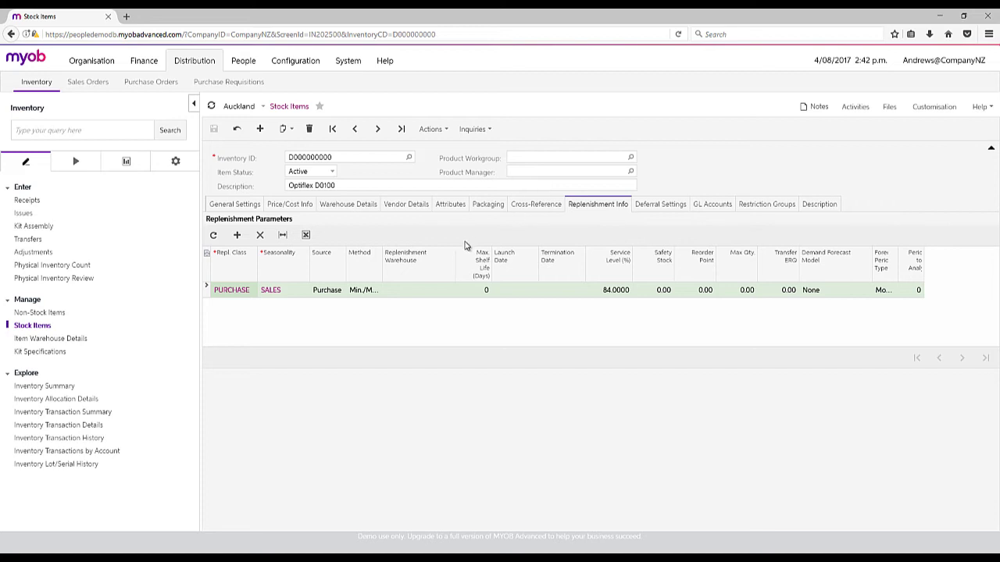
pyautogui.click(418, 206)
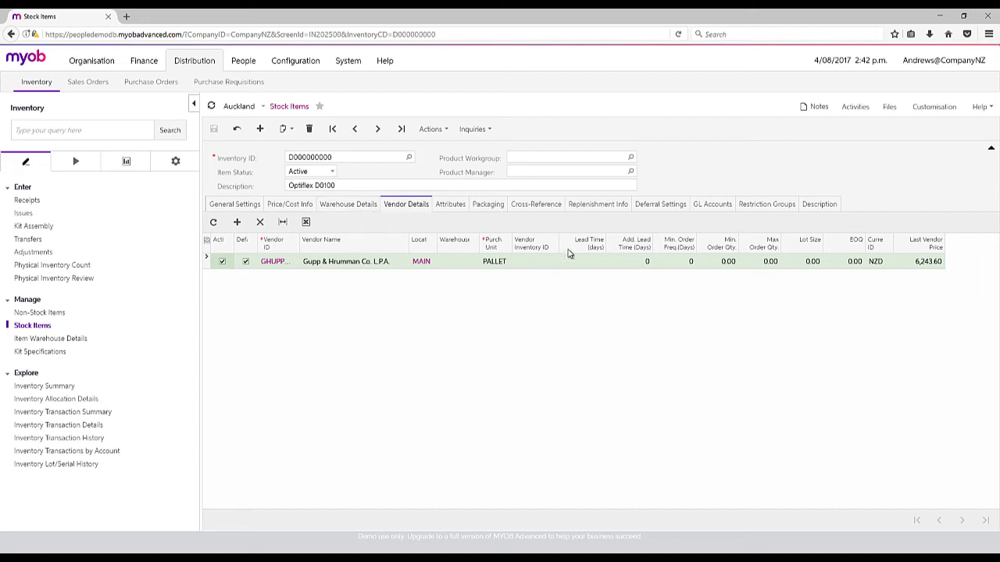
pyautogui.click(619, 206)
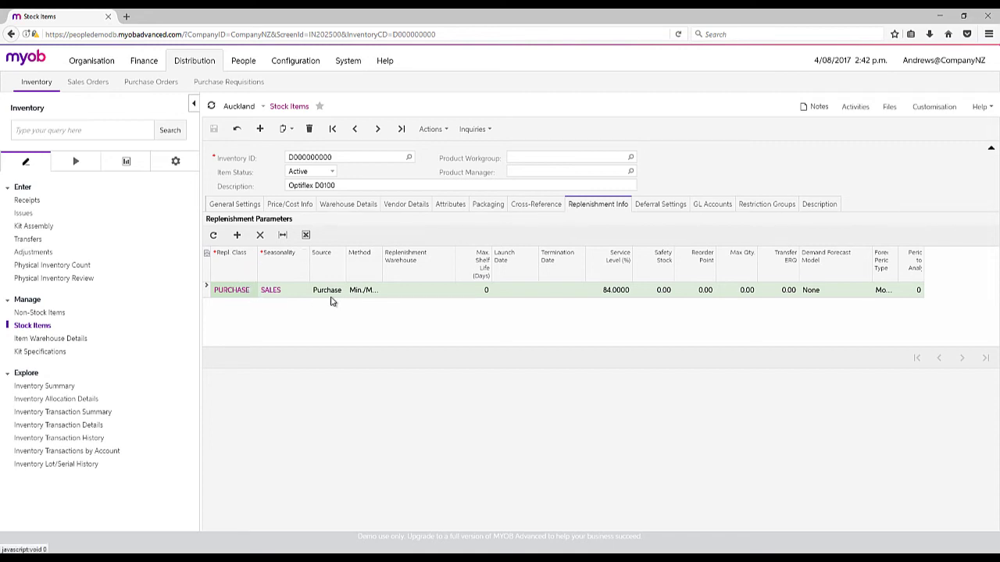
# Step: View the replenishment class options for the item's PURCHASE row without changing it, and return to the item's general settings
pyautogui.click(255, 289)
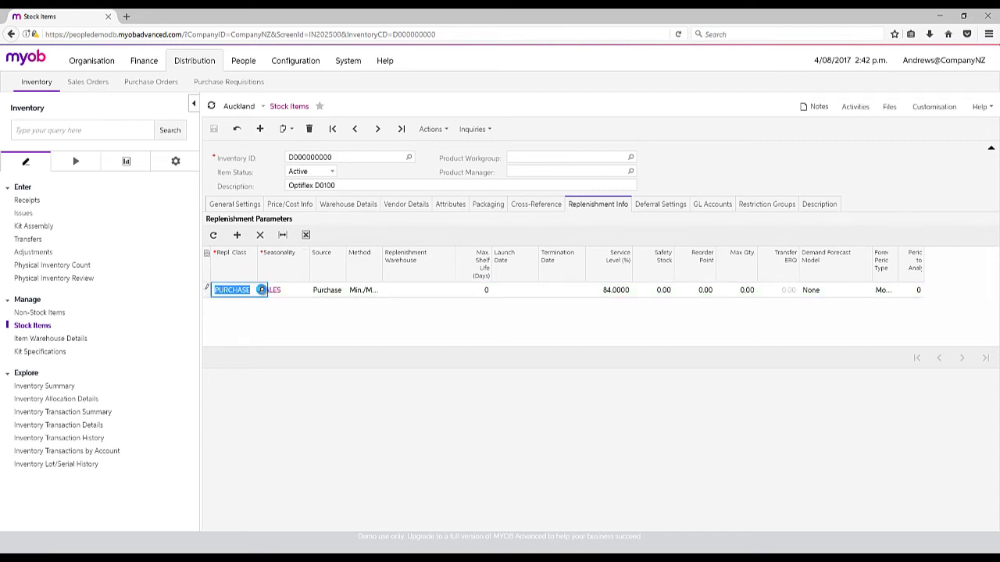
pyautogui.click(262, 290)
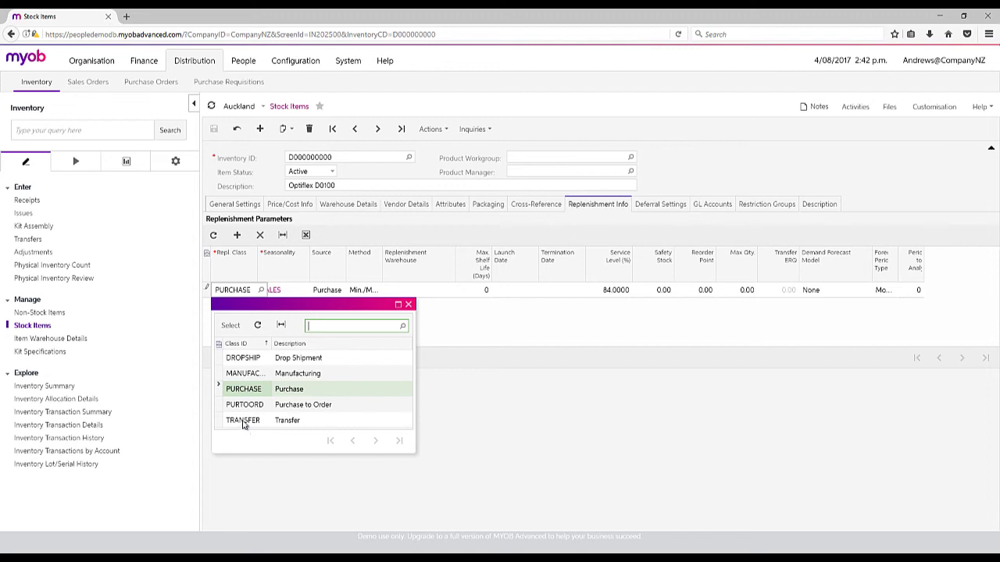
pyautogui.click(388, 231)
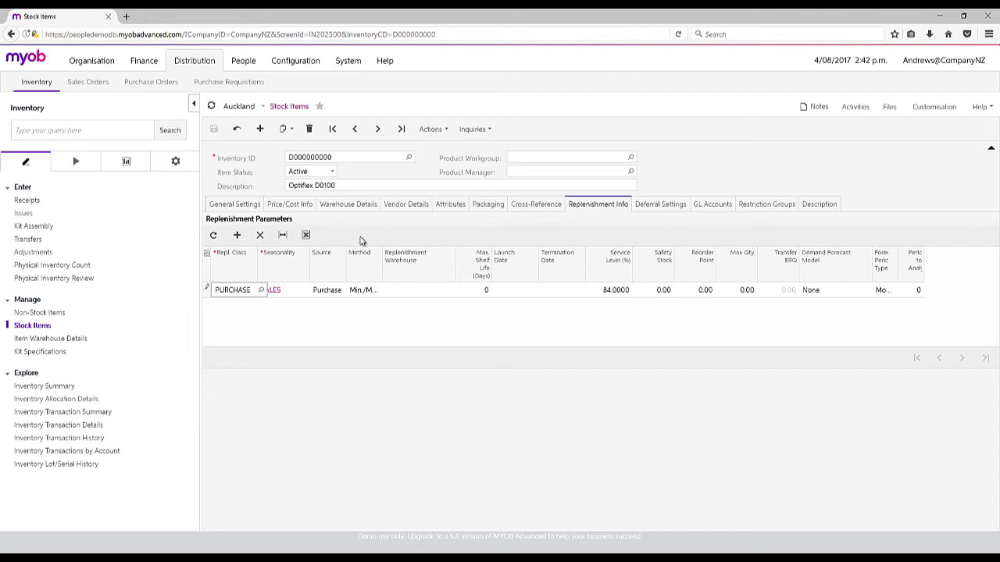
pyautogui.click(236, 206)
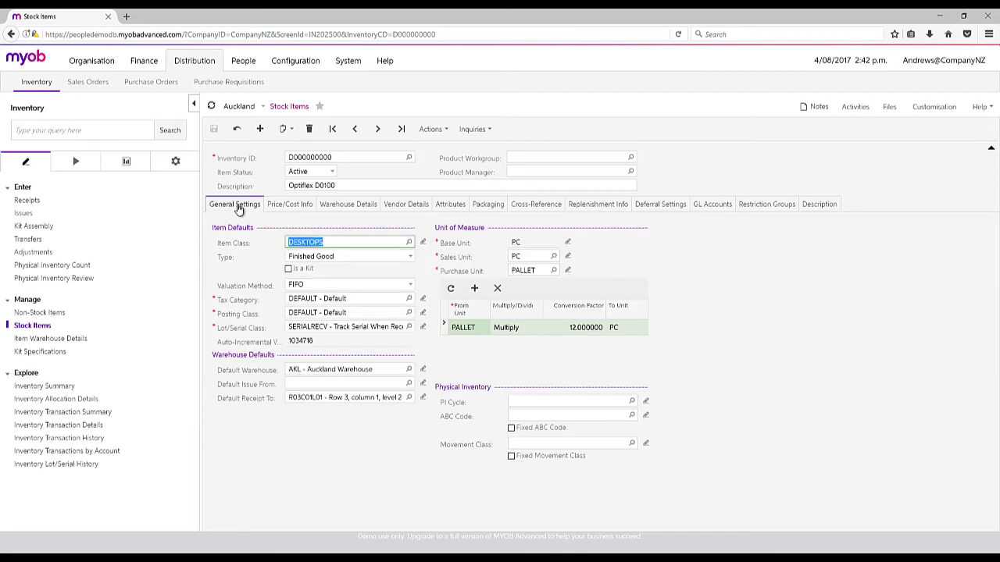
# Step: Look over the Inventory module's processes and open the Prepare Physical Count process
pyautogui.click(76, 161)
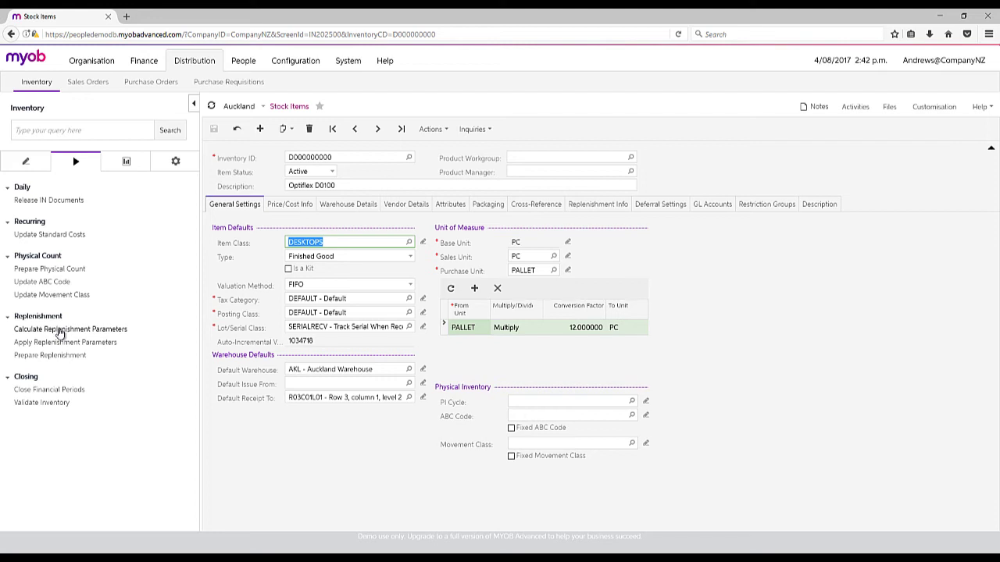
pyautogui.click(22, 169)
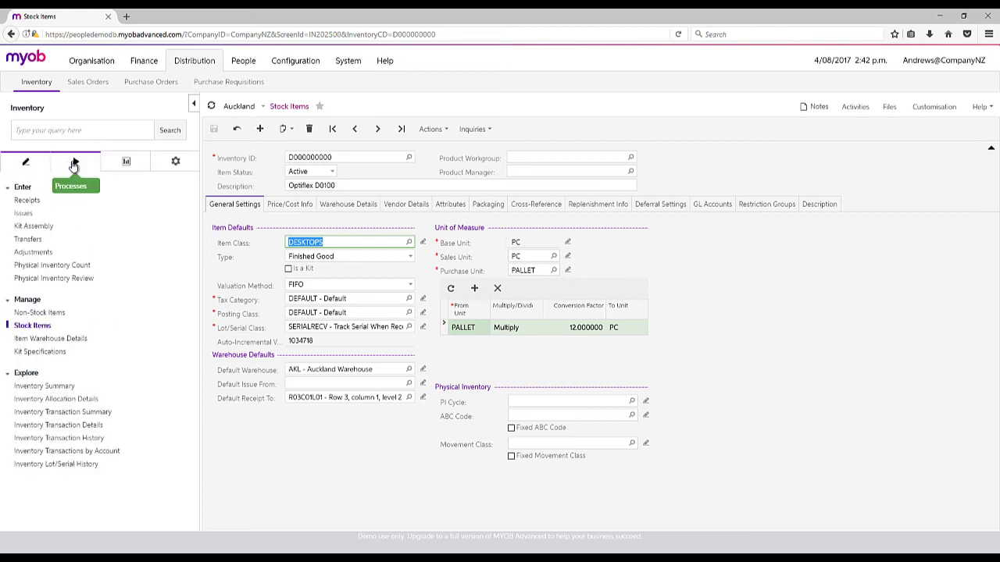
pyautogui.click(74, 164)
pyautogui.click(52, 269)
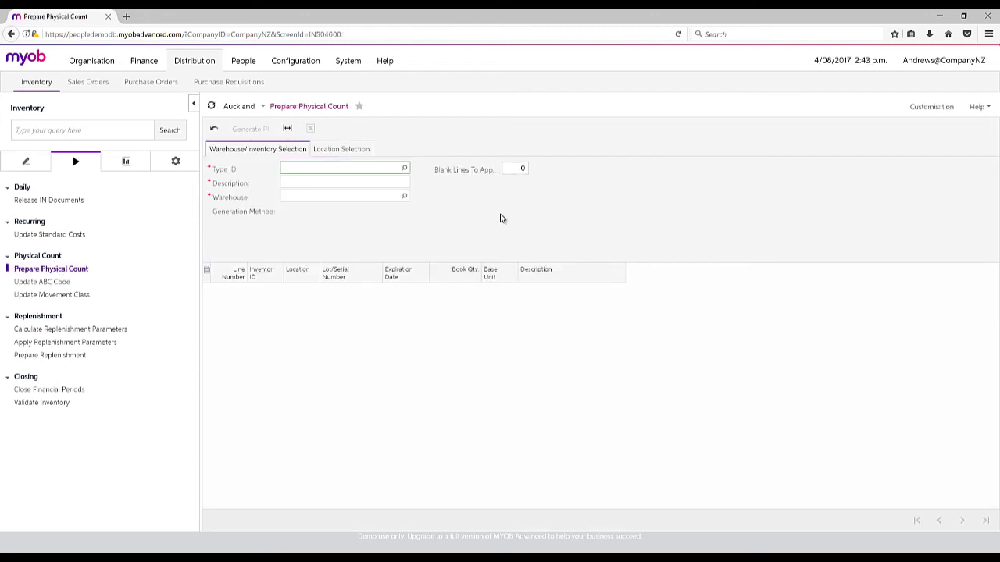
# Step: Try the MONTH physical count type, and switch to type LAPTOP for the AKL warehouse to load its count lines
pyautogui.click(404, 167)
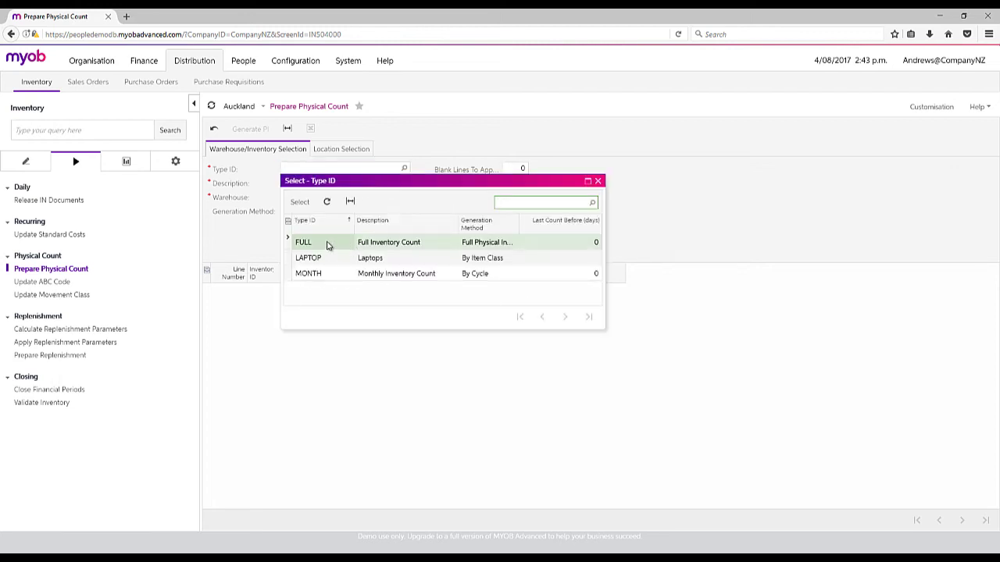
pyautogui.doubleClick(328, 274)
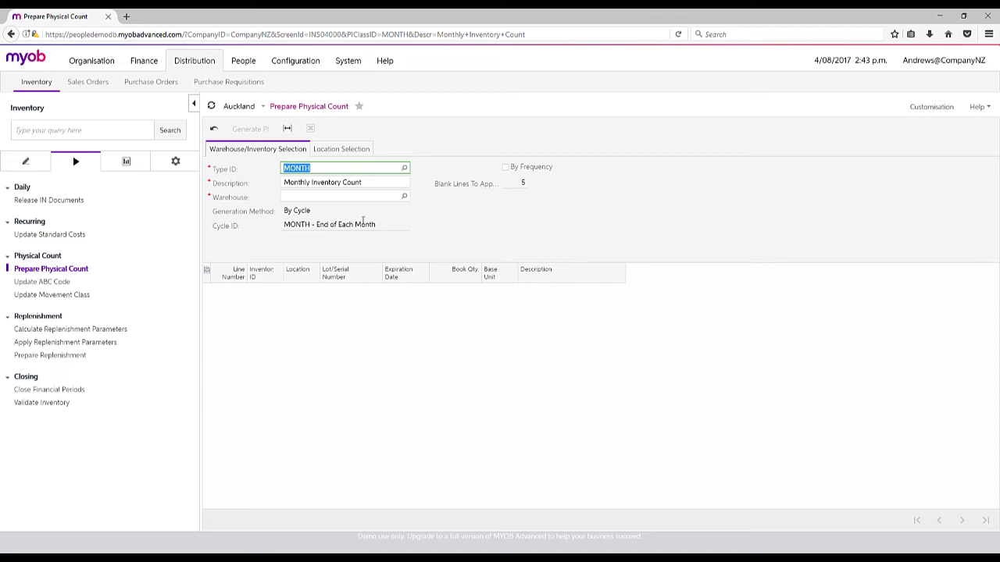
pyautogui.click(404, 168)
pyautogui.doubleClick(328, 257)
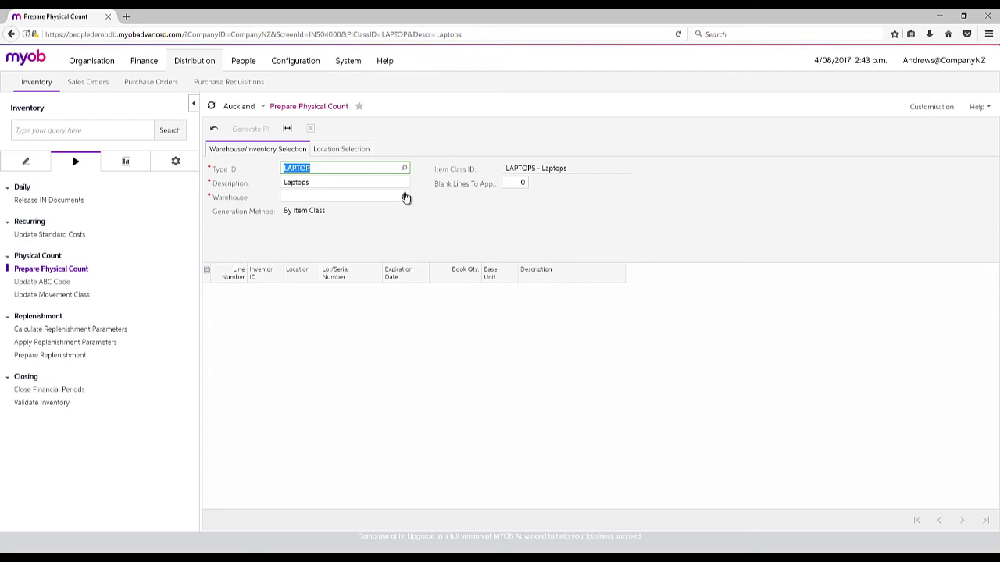
pyautogui.click(404, 196)
pyautogui.doubleClick(303, 263)
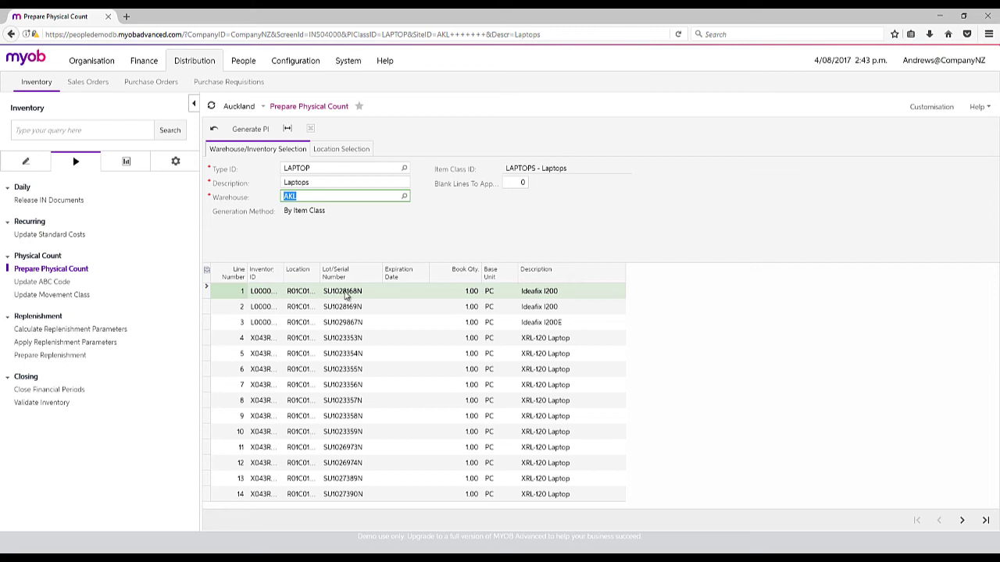
# Step: Open the SERIALRECV lot/serial class from the inventory setup and view its issue method options without changing the setting
pyautogui.click(167, 167)
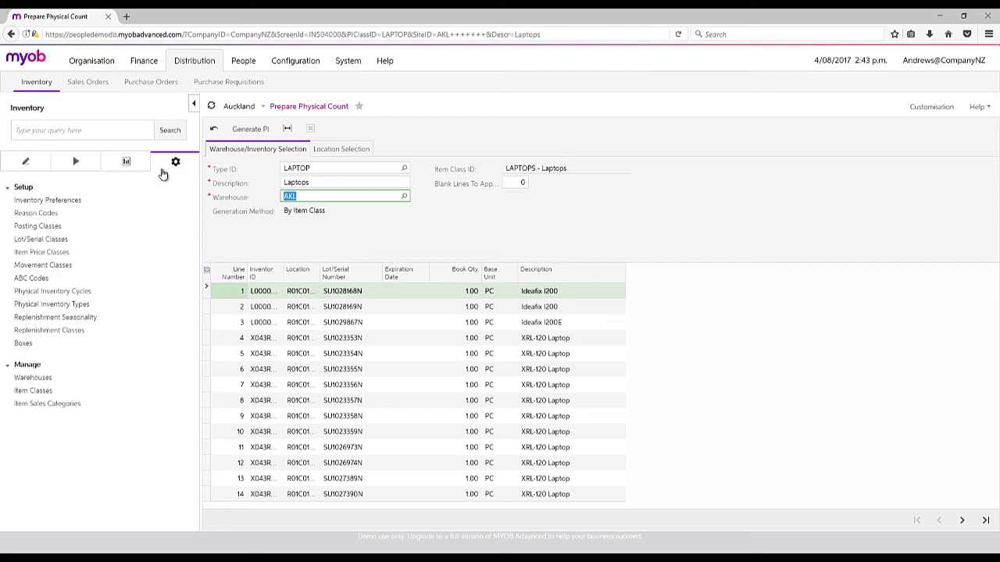
pyautogui.click(47, 239)
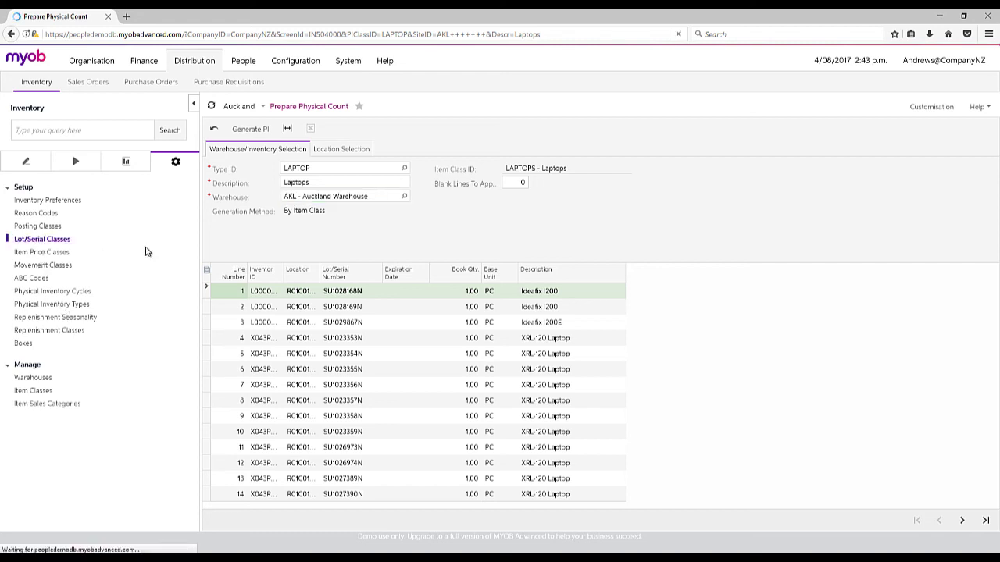
pyautogui.click(409, 157)
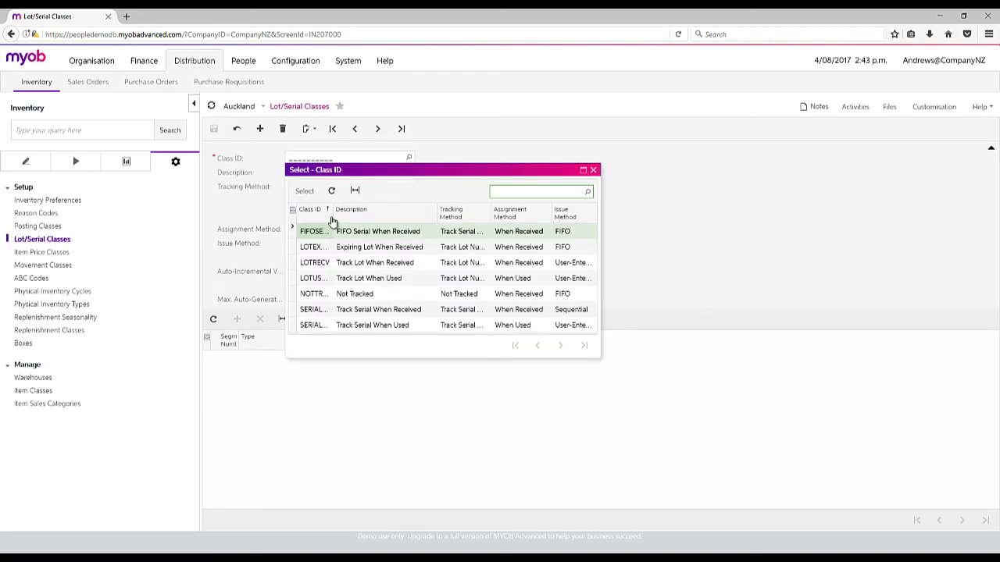
pyautogui.moveTo(333, 213); pyautogui.dragTo(353, 215)
pyautogui.doubleClick(393, 310)
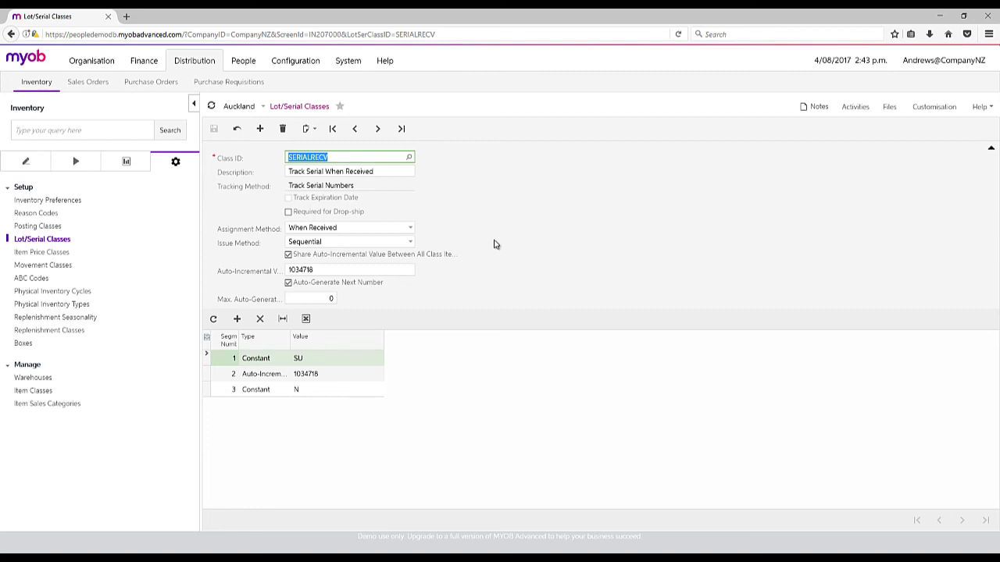
pyautogui.click(391, 243)
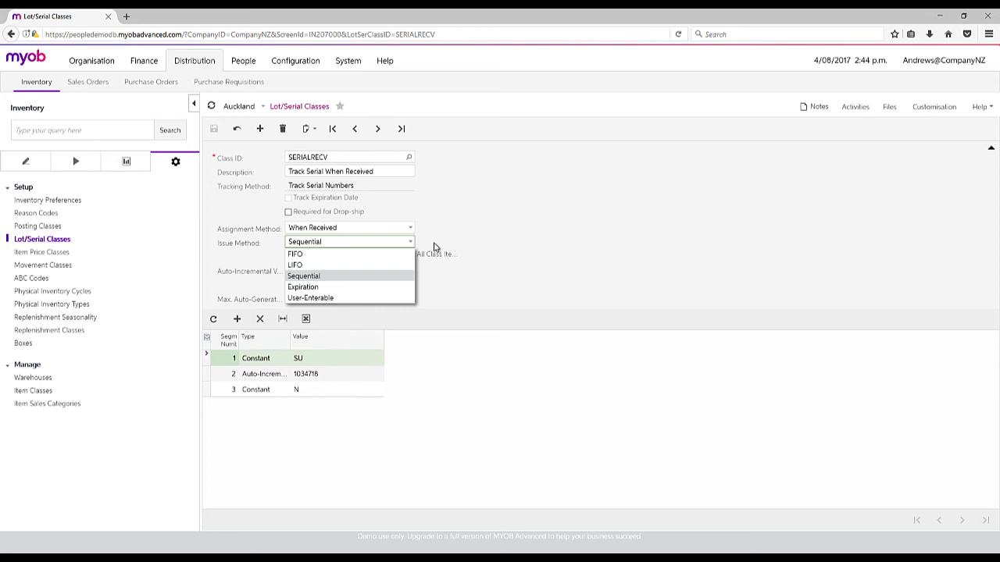
pyautogui.click(507, 232)
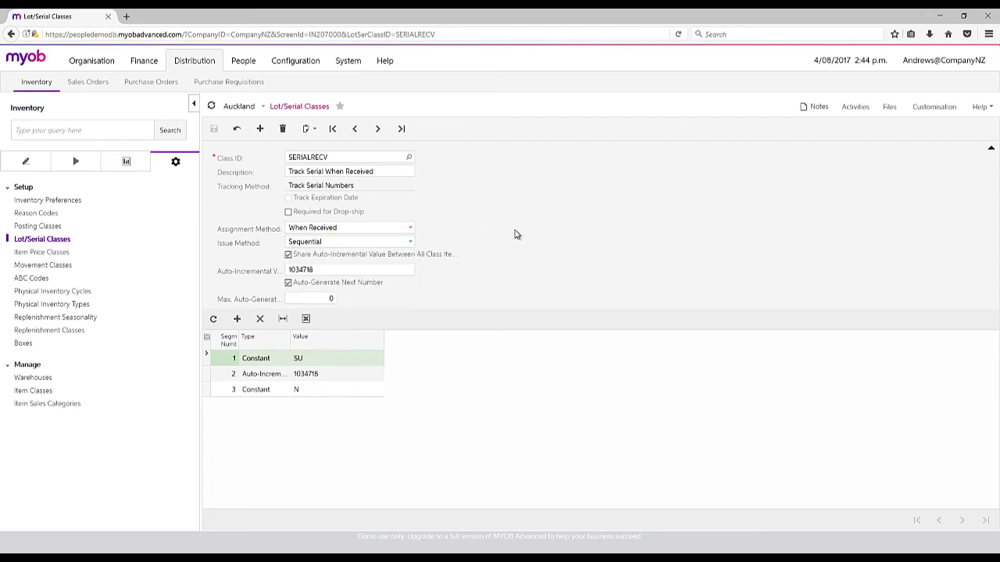
# Step: Look over the Inventory module's inquiries and reports, and open the Inventory Summary for item D000000000
pyautogui.click(21, 164)
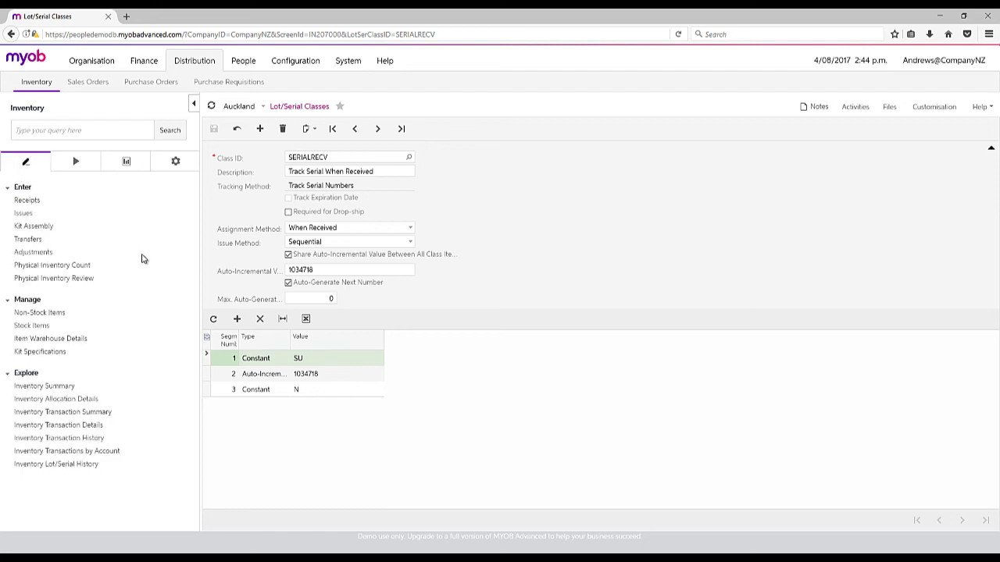
pyautogui.click(126, 163)
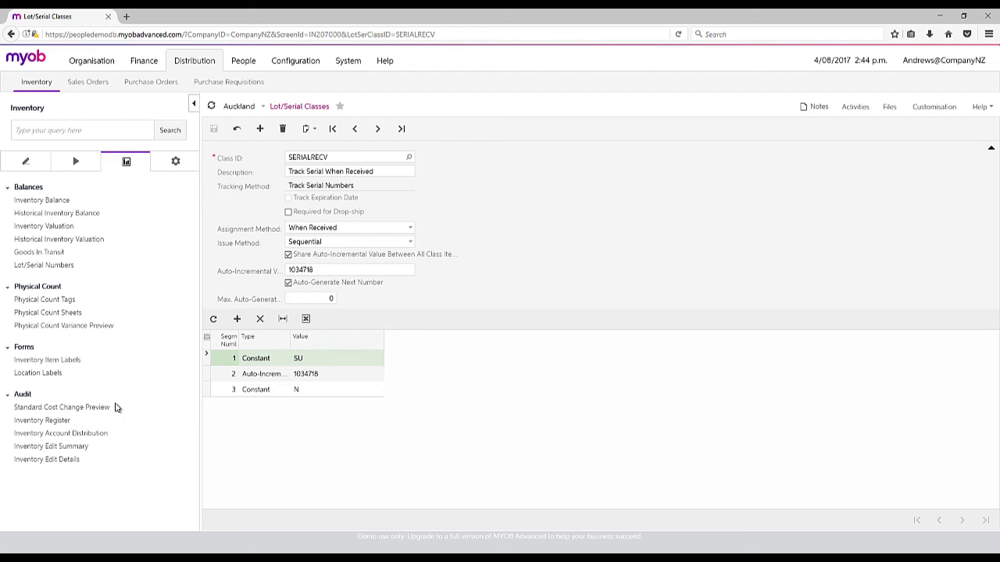
pyautogui.click(39, 161)
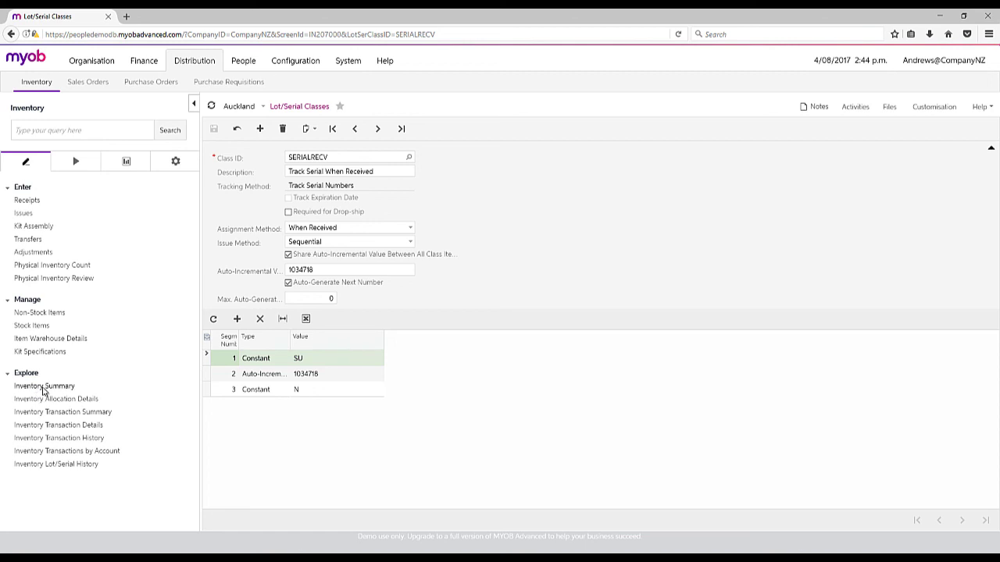
pyautogui.click(44, 387)
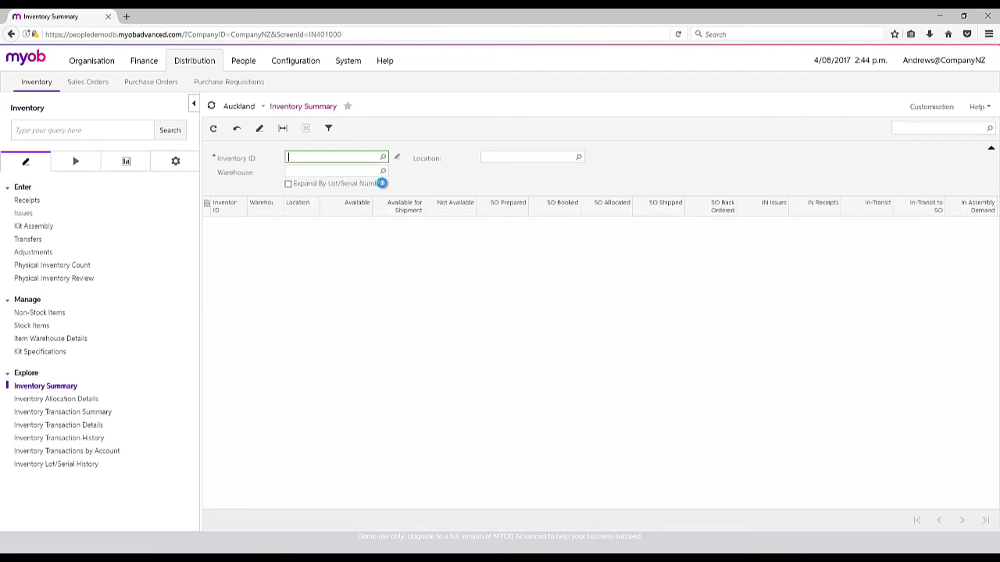
pyautogui.click(383, 157)
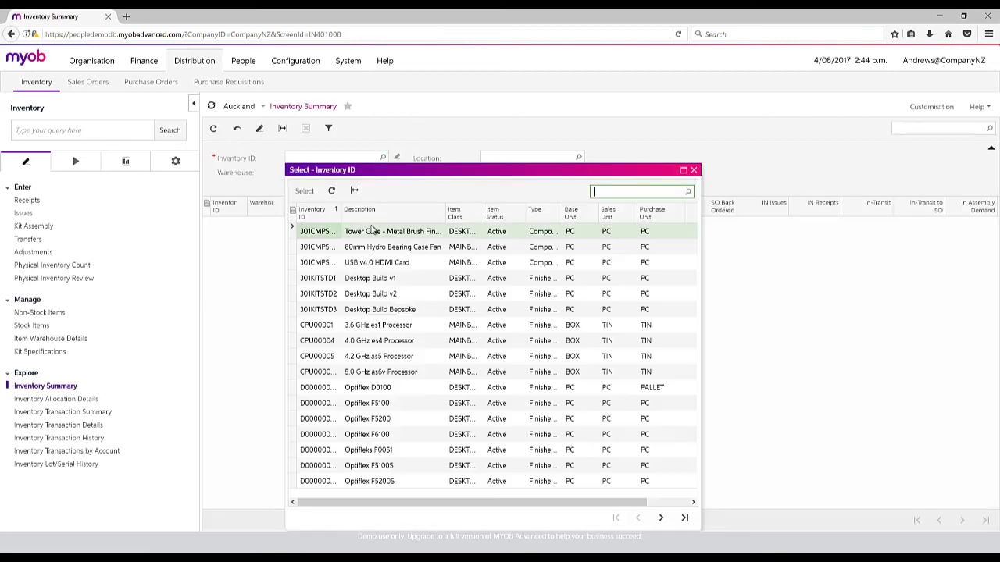
pyautogui.doubleClick(347, 387)
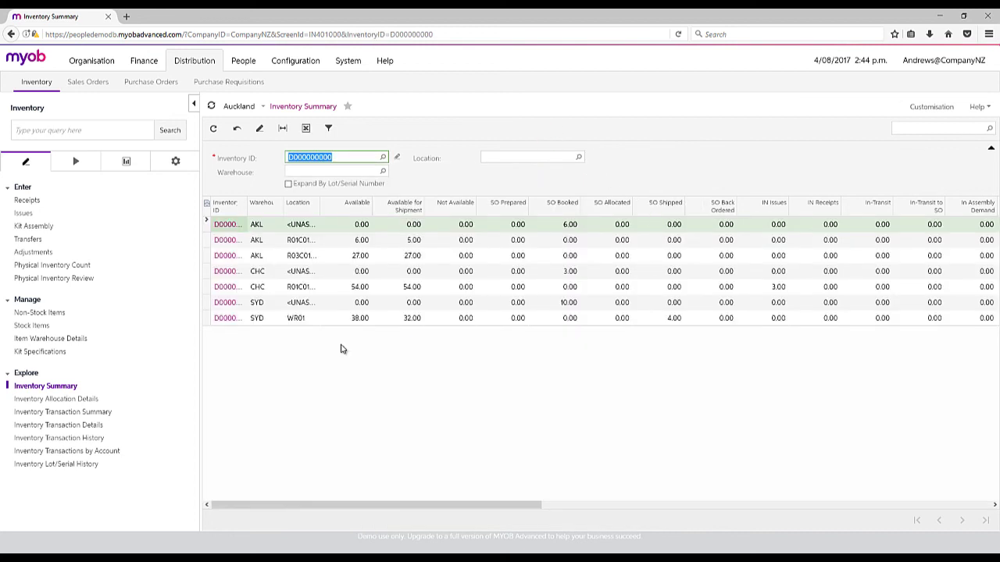
# Step: Widen the Inventory ID and Location columns, and view the stock expanded by lot/serial number before collapsing it again
pyautogui.moveTo(246, 206); pyautogui.dragTo(288, 206)
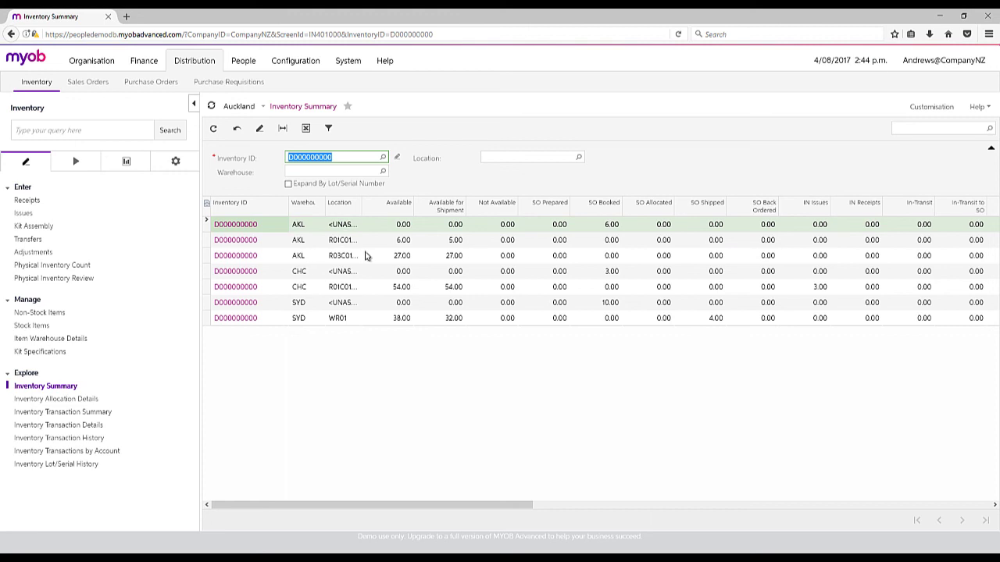
pyautogui.click(287, 183)
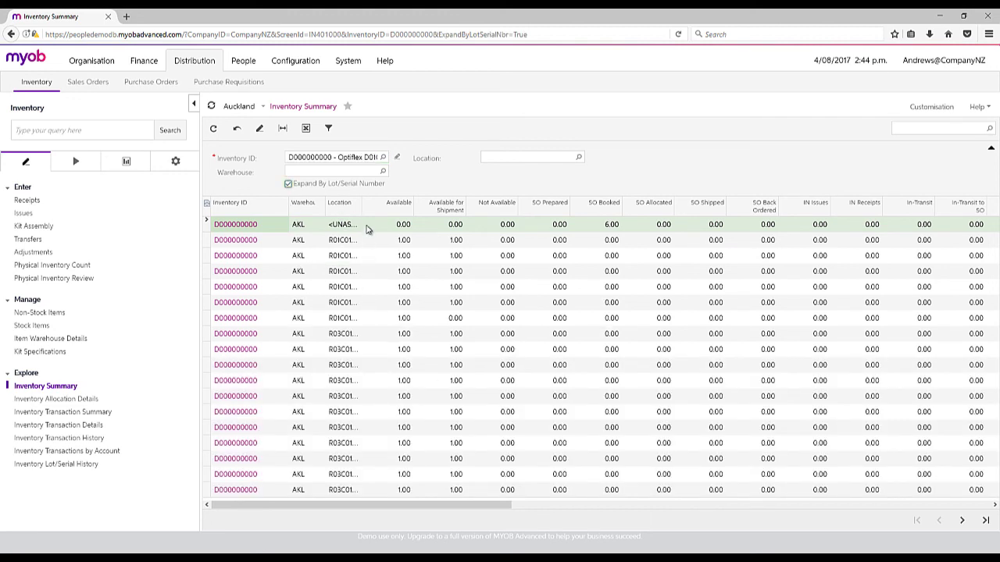
pyautogui.moveTo(360, 206); pyautogui.dragTo(389, 207)
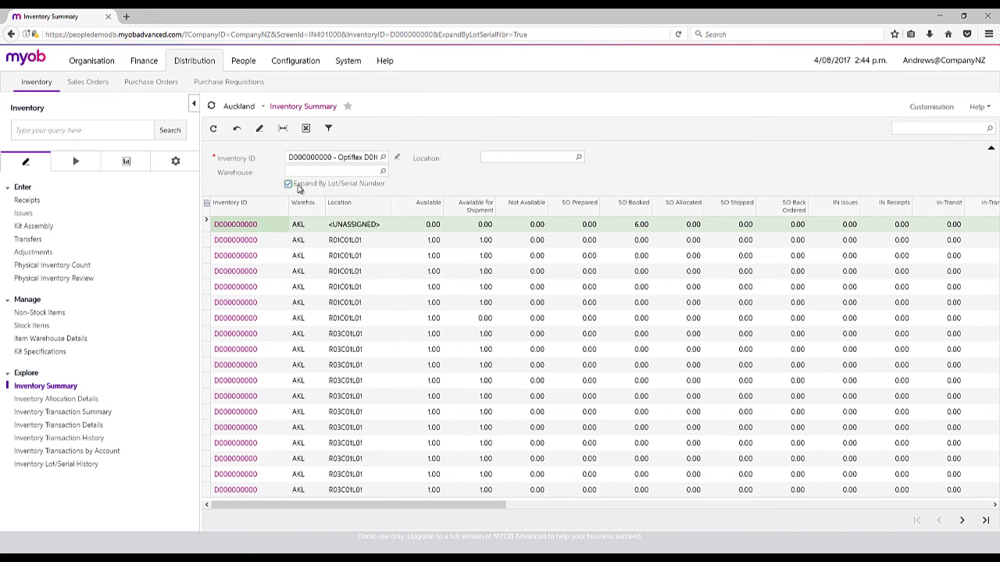
pyautogui.click(288, 185)
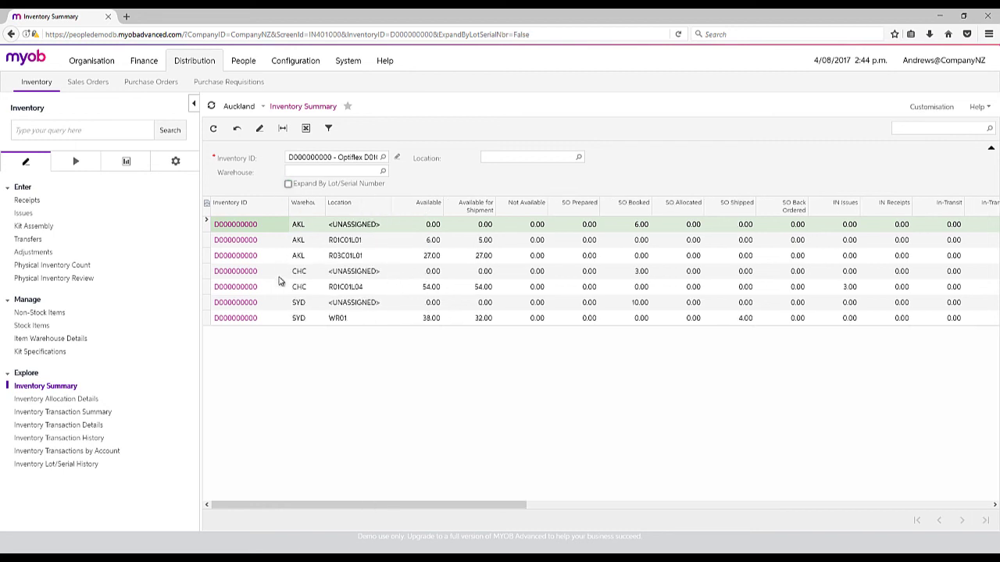
# Step: Run the Inventory Valuation report in Summary format for the AKL warehouse
pyautogui.click(125, 161)
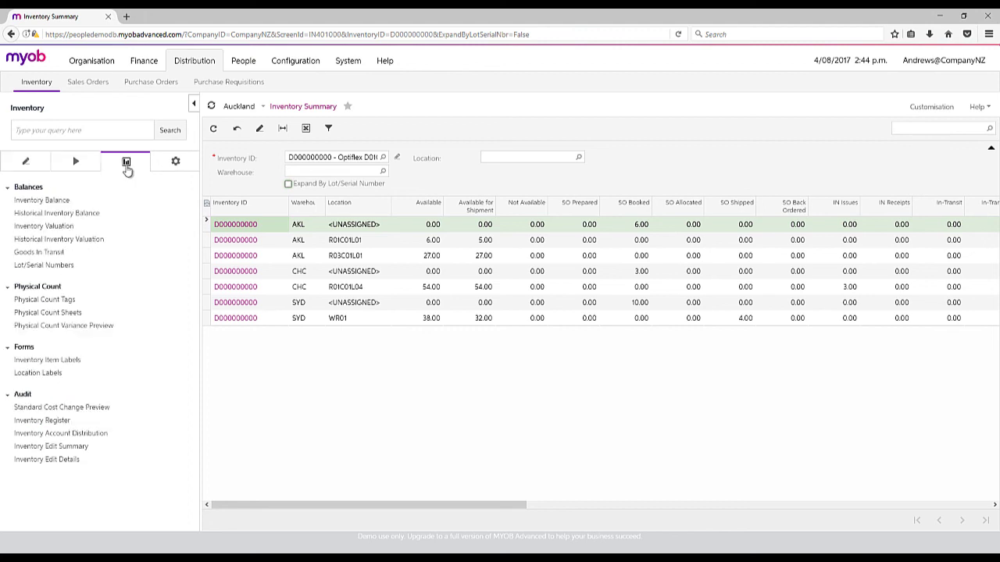
pyautogui.click(55, 227)
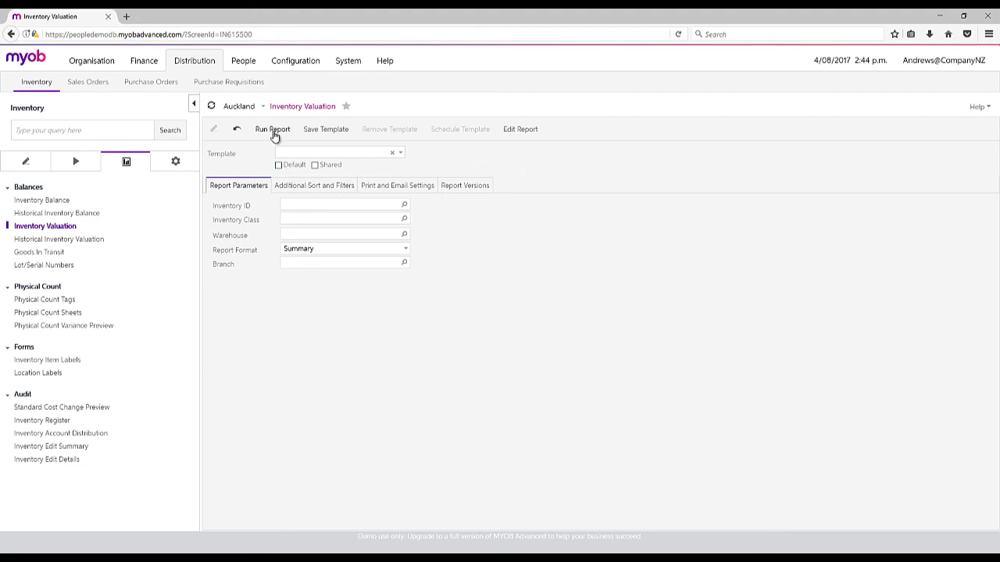
pyautogui.click(332, 234)
pyautogui.click(407, 236)
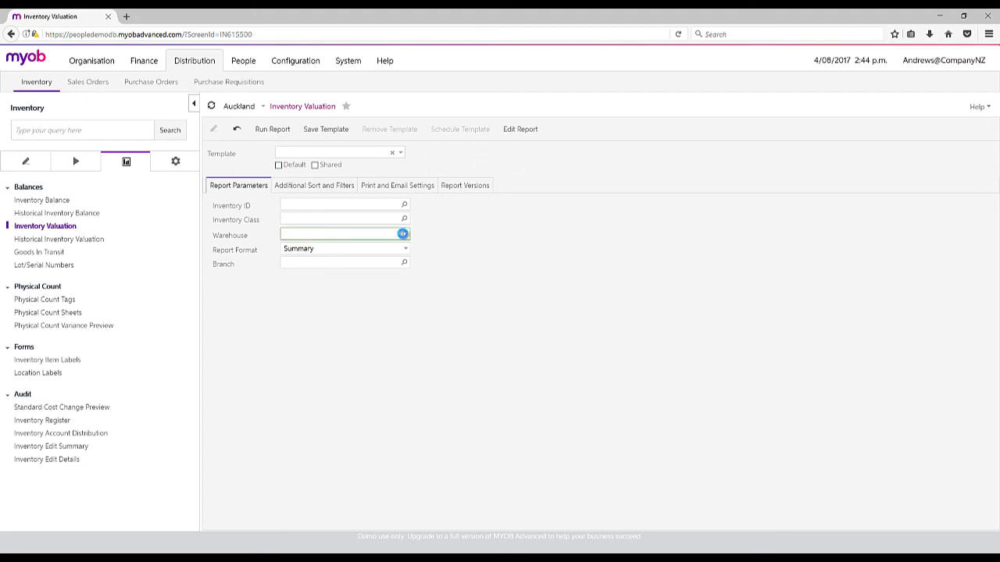
pyautogui.doubleClick(326, 300)
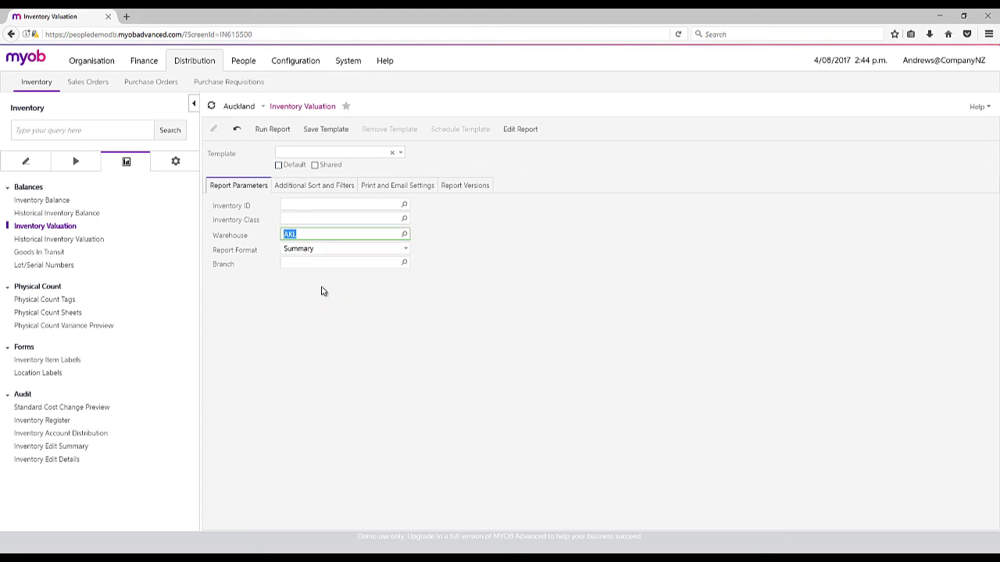
pyautogui.click(273, 129)
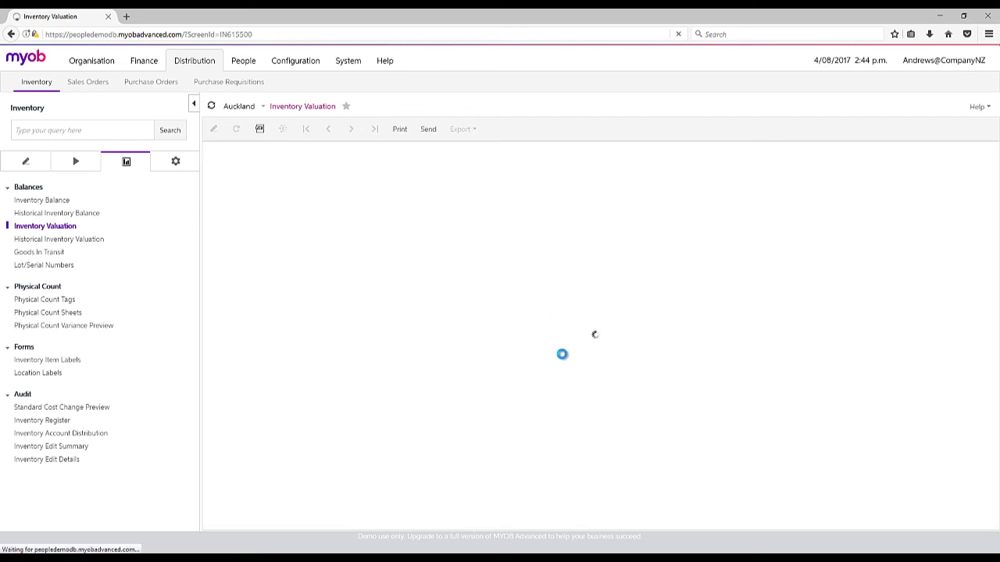